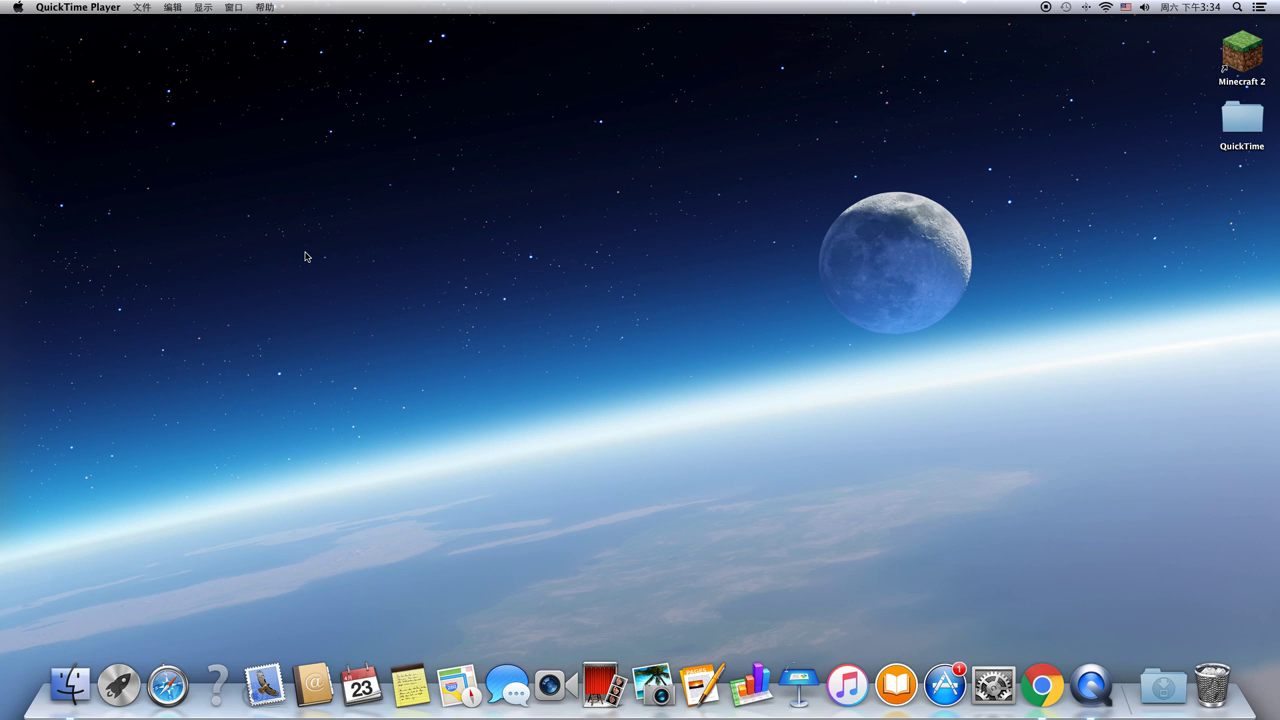
pyautogui.click(1057, 660)
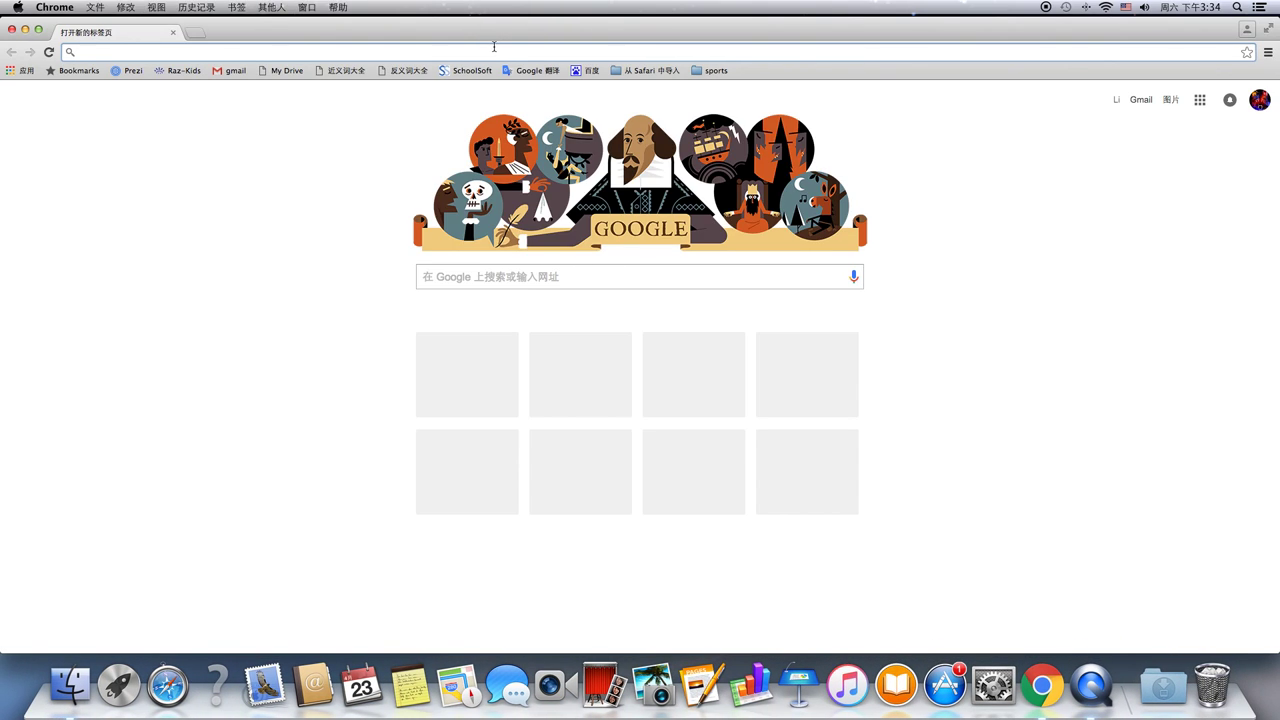
pyautogui.write('wwws')
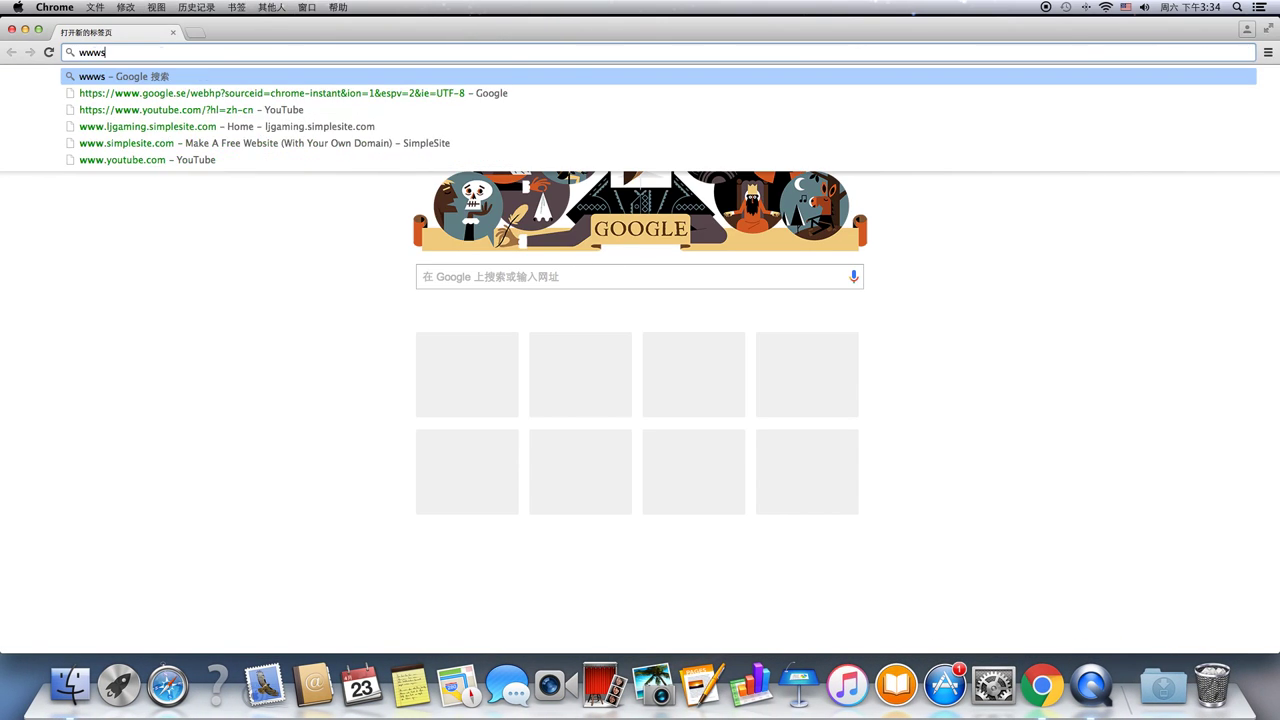
pyautogui.press('BackSpace')
pyautogui.write('.')
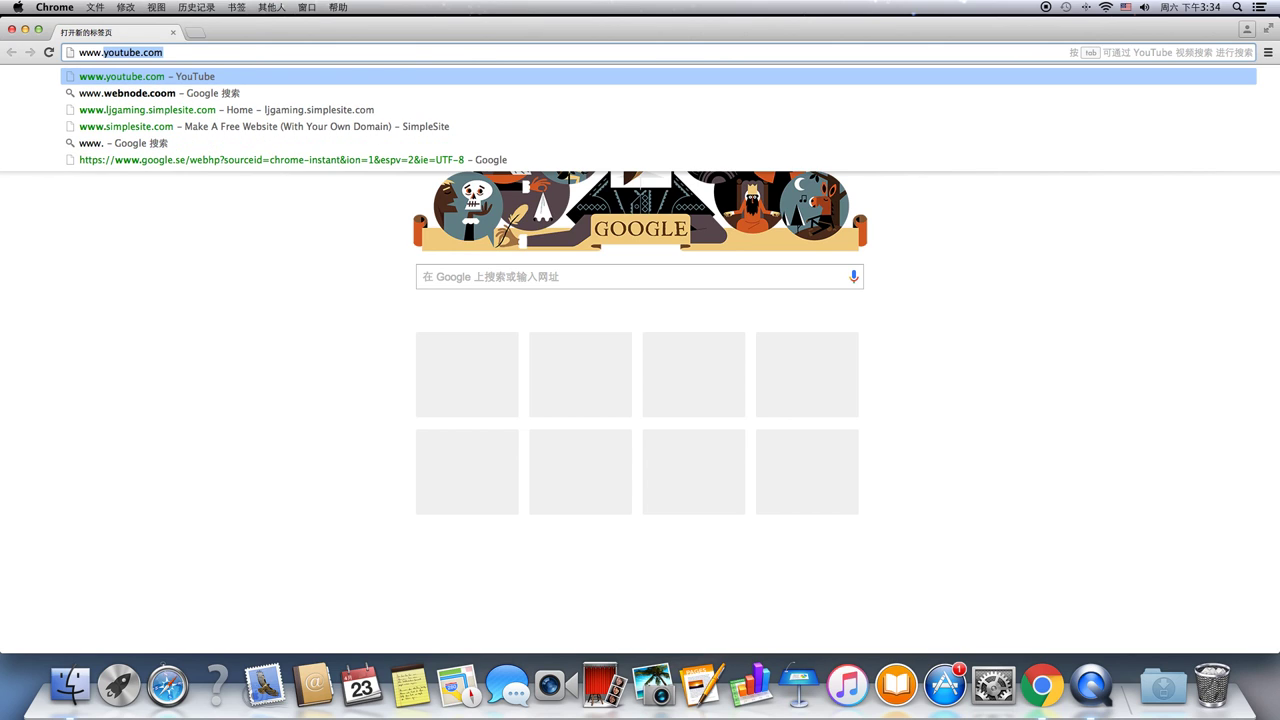
pyautogui.write('wizardhax')
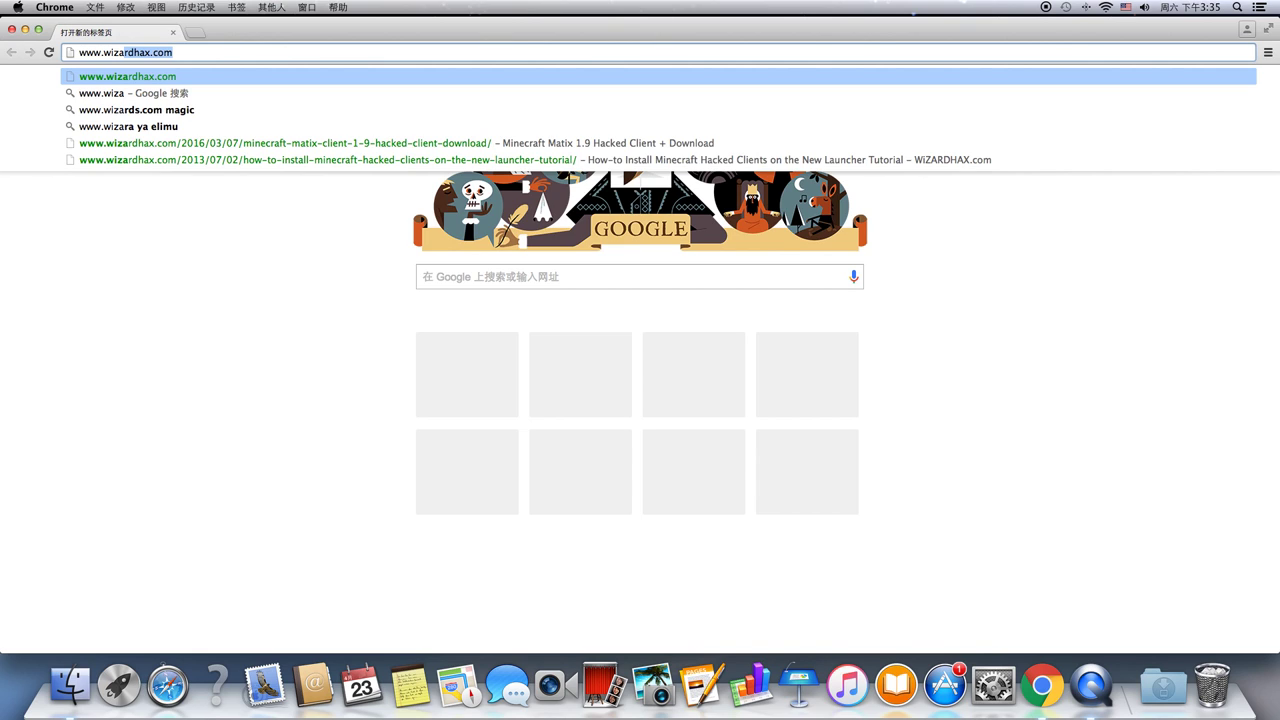
pyautogui.press('Return')
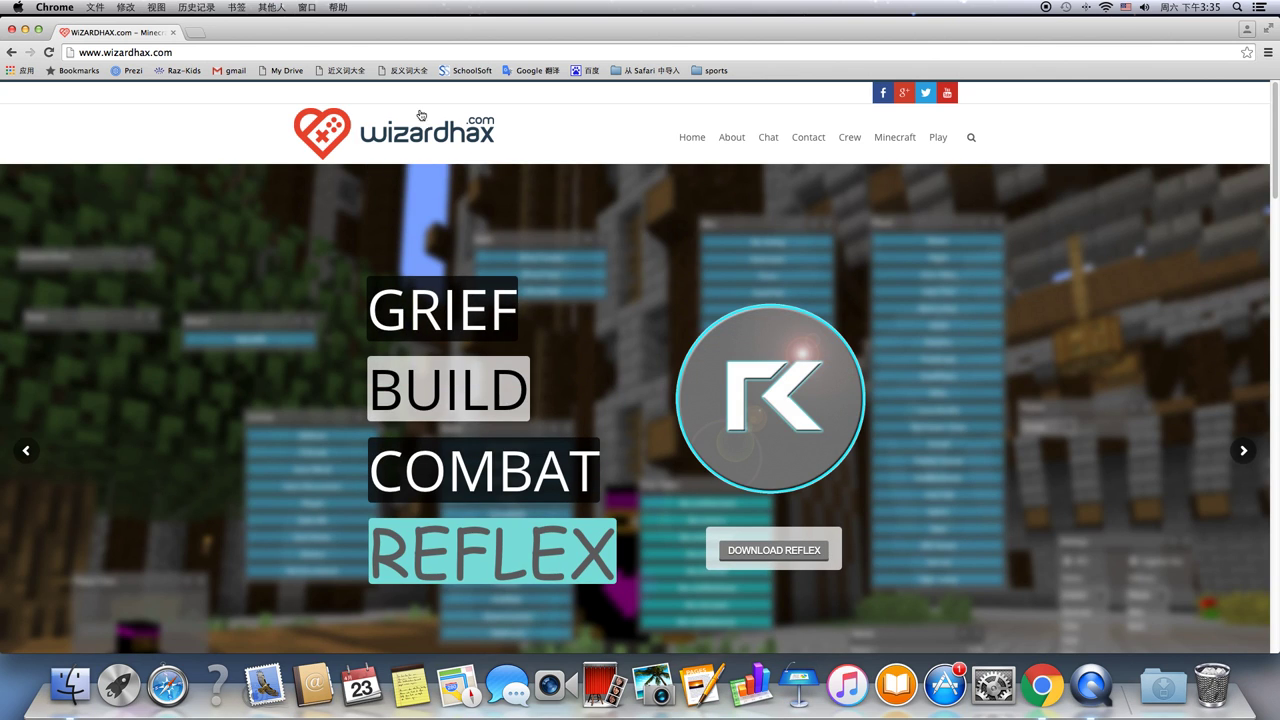
# Step: Search the site for "matix" and open the post "Minecraft Matix Client 1.9 Hacked Client + Download"
pyautogui.scroll(-12, 639, 313)
pyautogui.scroll(3, 640, 318)
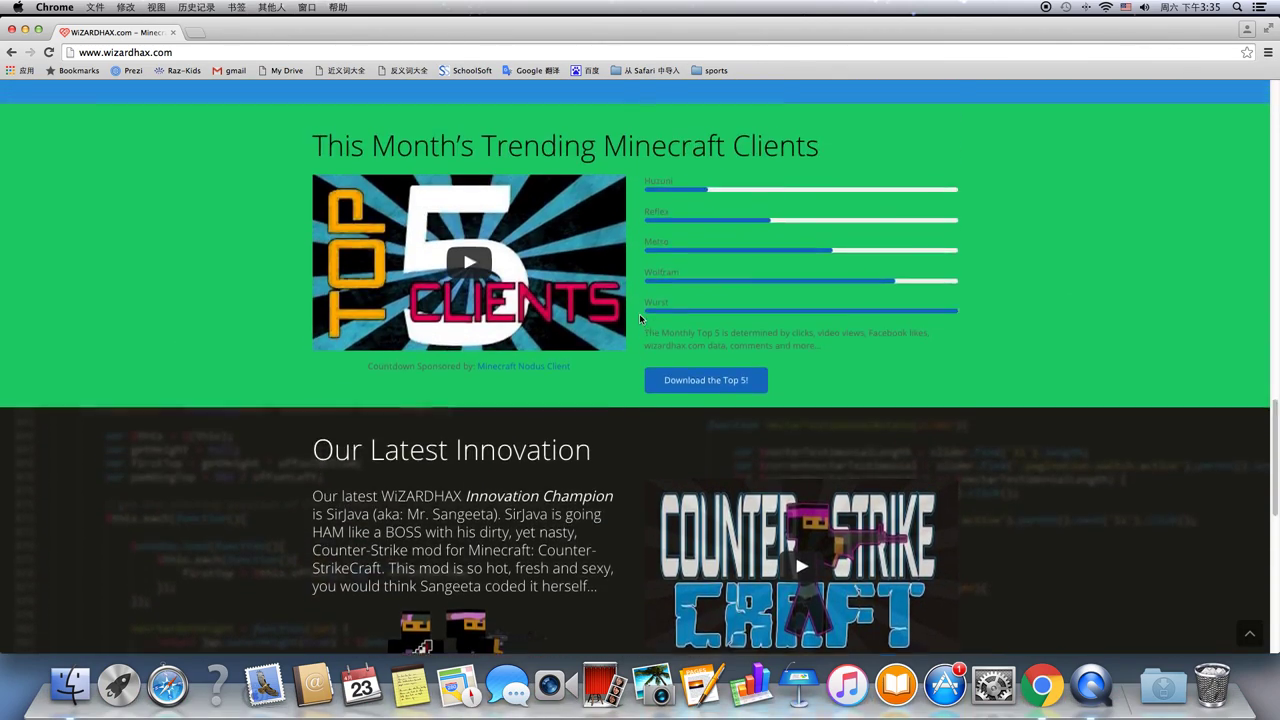
pyautogui.scroll(10, 640, 318)
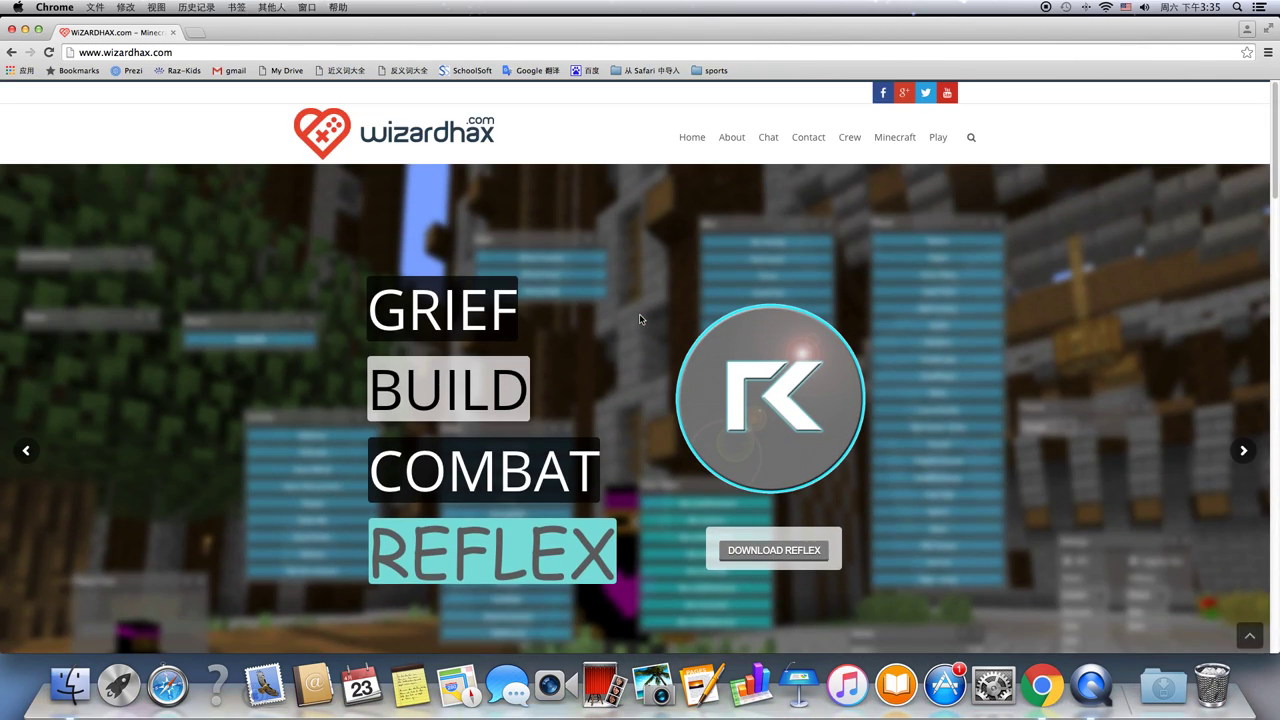
pyautogui.click(970, 137)
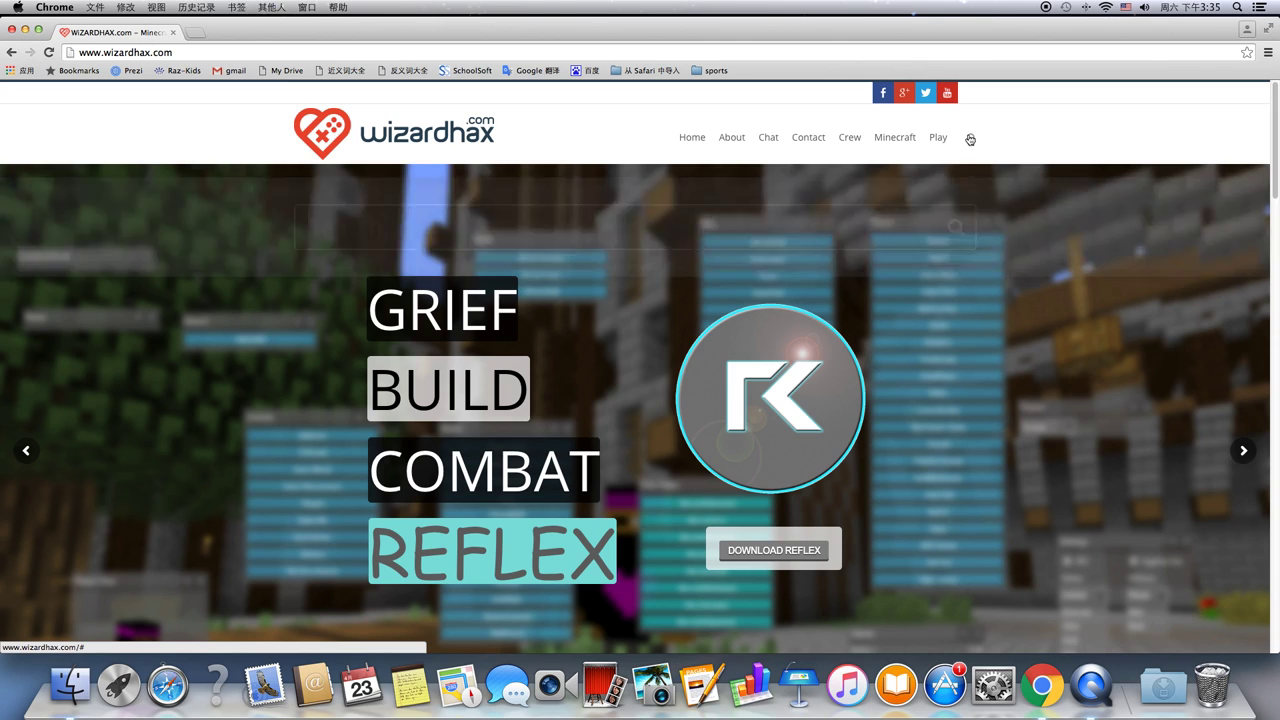
pyautogui.click(854, 211)
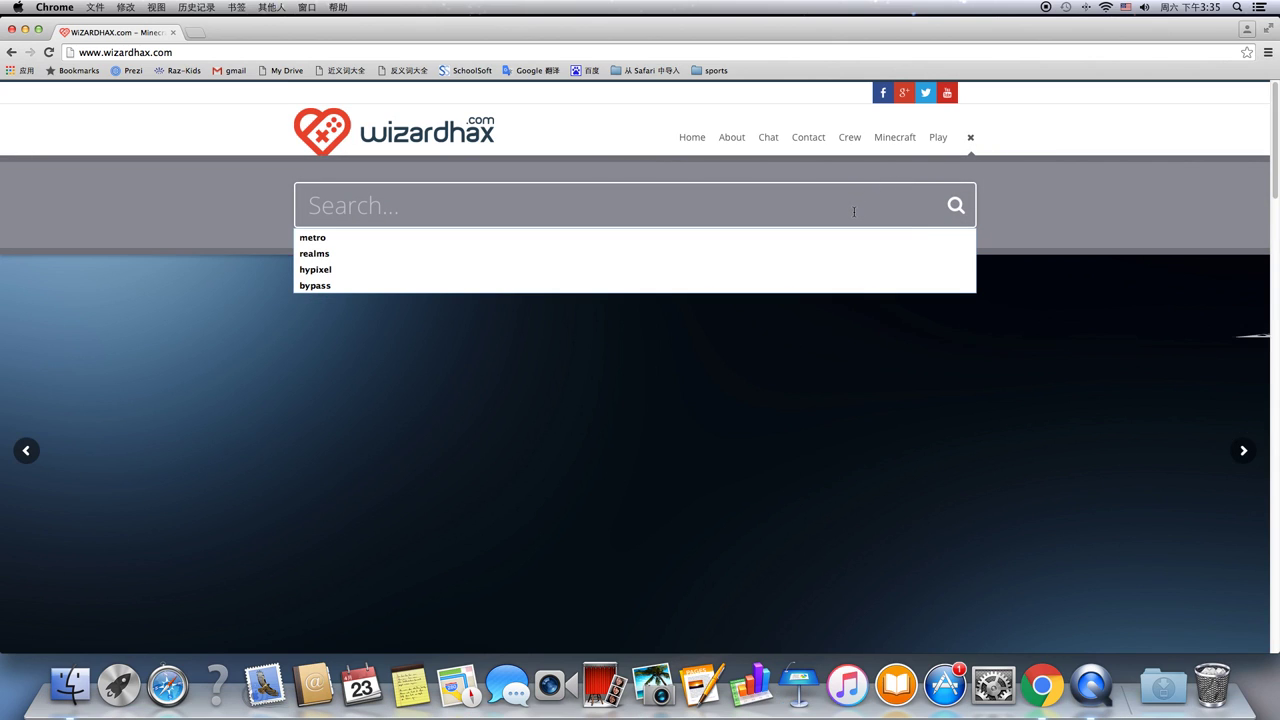
pyautogui.write('mati')
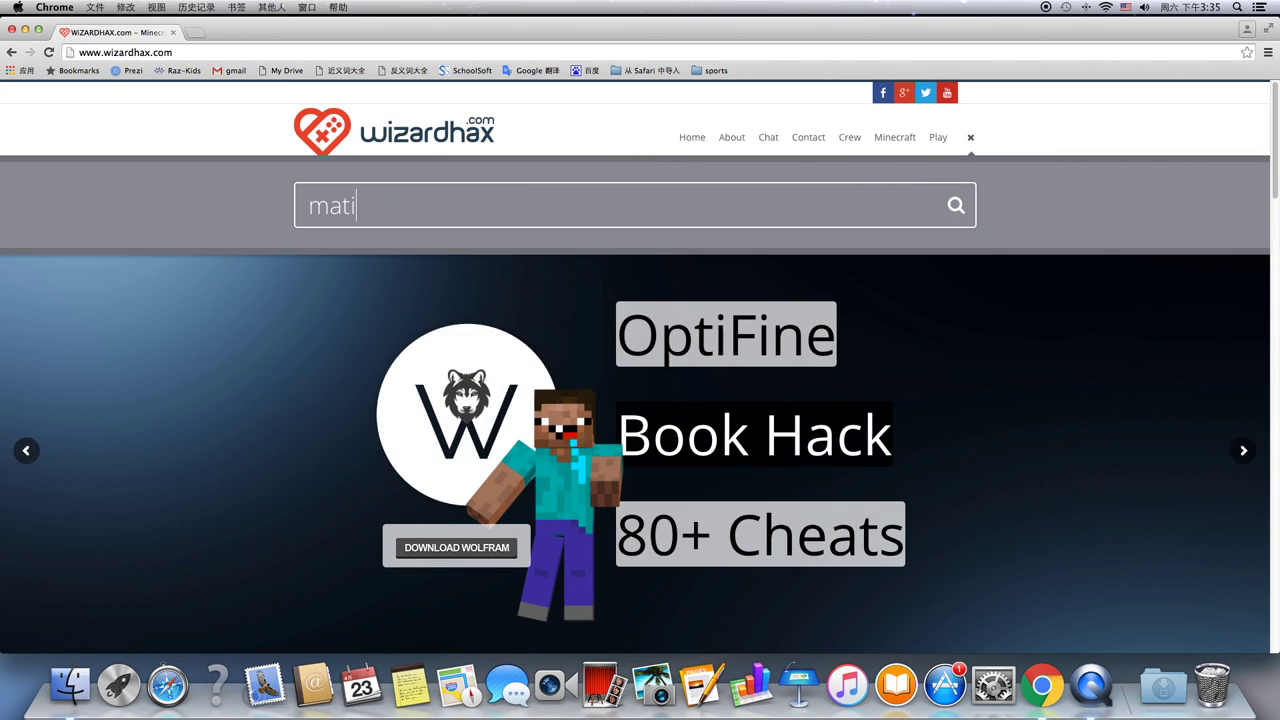
pyautogui.write('x')
pyautogui.press('Return')
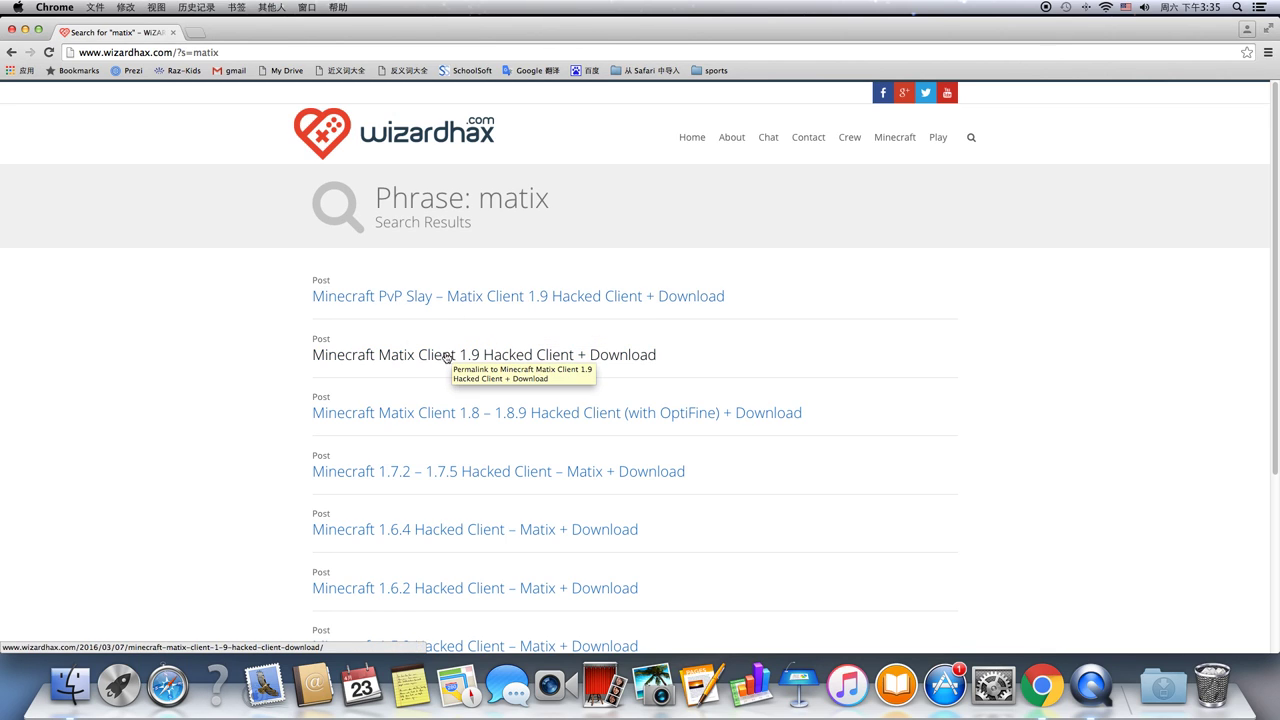
pyautogui.click(640, 354)
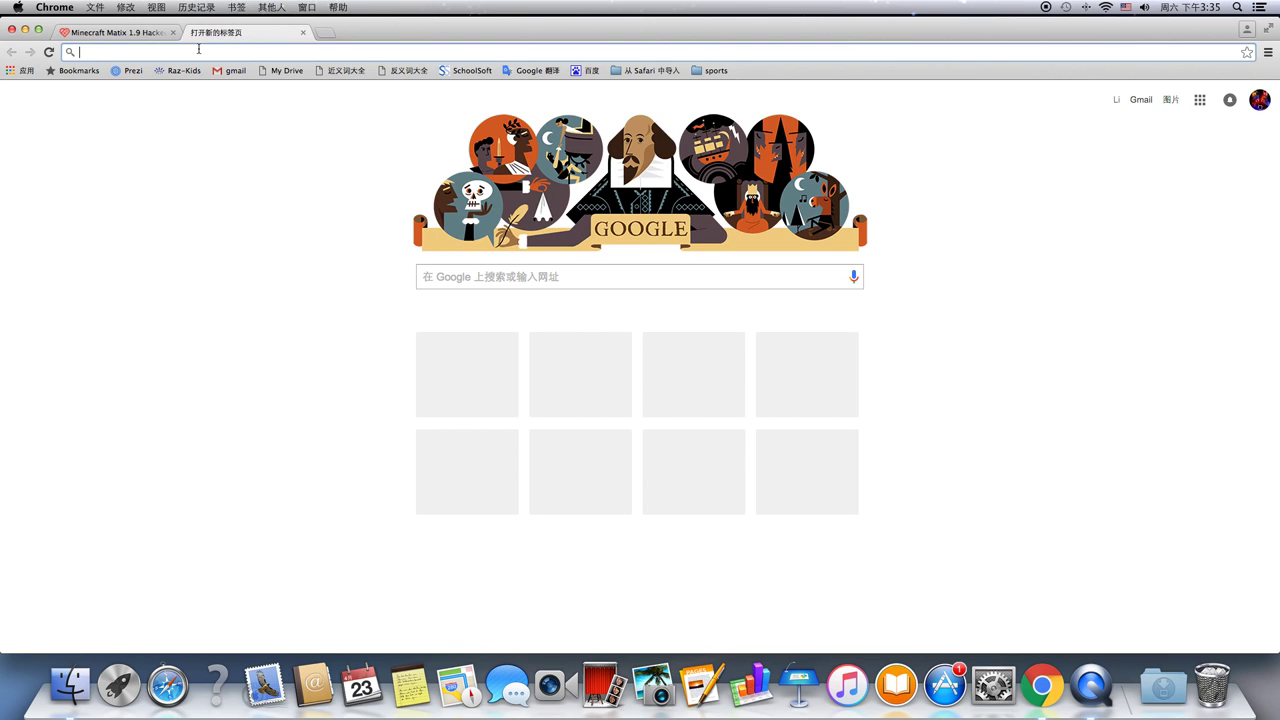
# Step: Search Google for "matix hacks" in a new tab, open the wizardhax Matix 1.9 result and close the duplicate tab
pyautogui.write('matix')
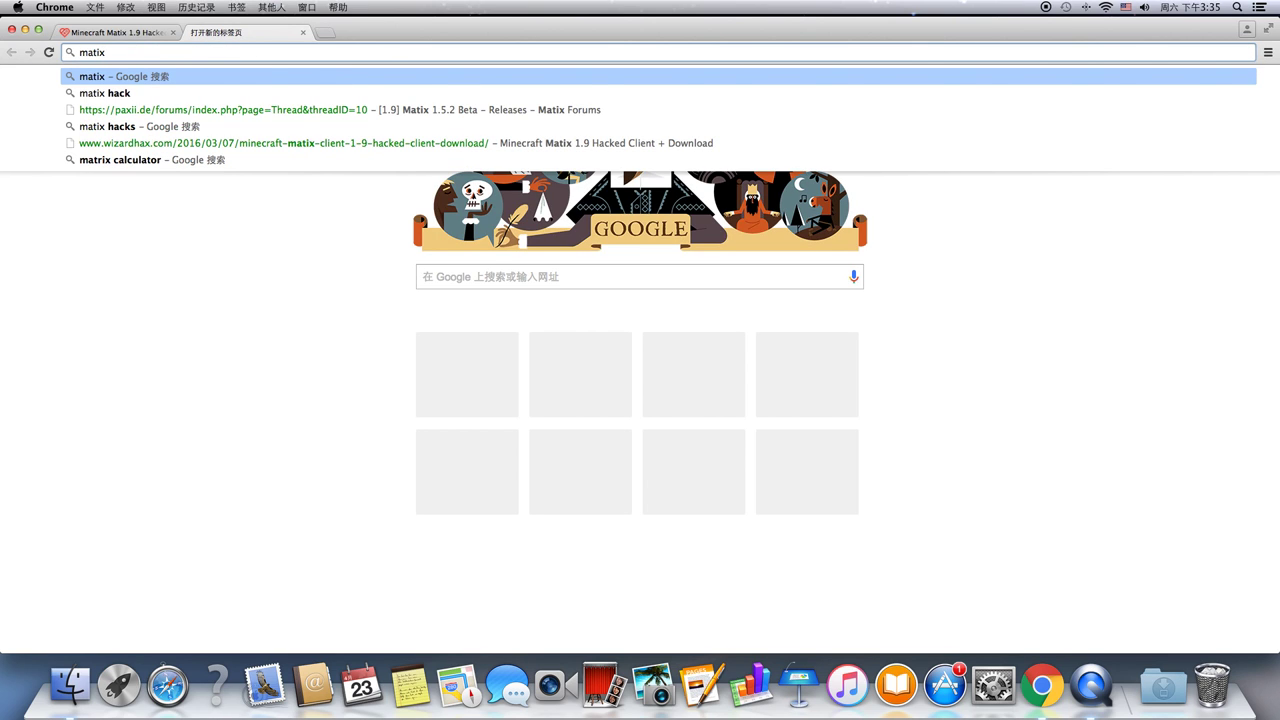
pyautogui.write(' hacks')
pyautogui.press('Return')
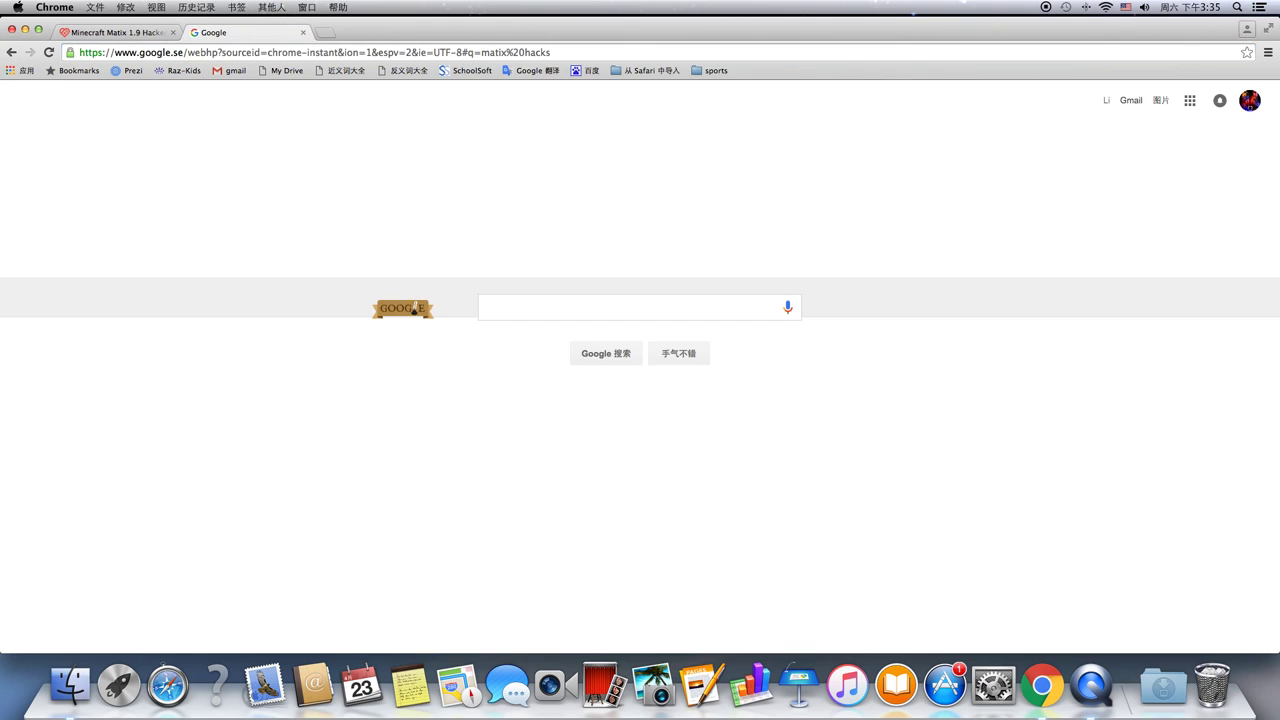
pyautogui.click(185, 249)
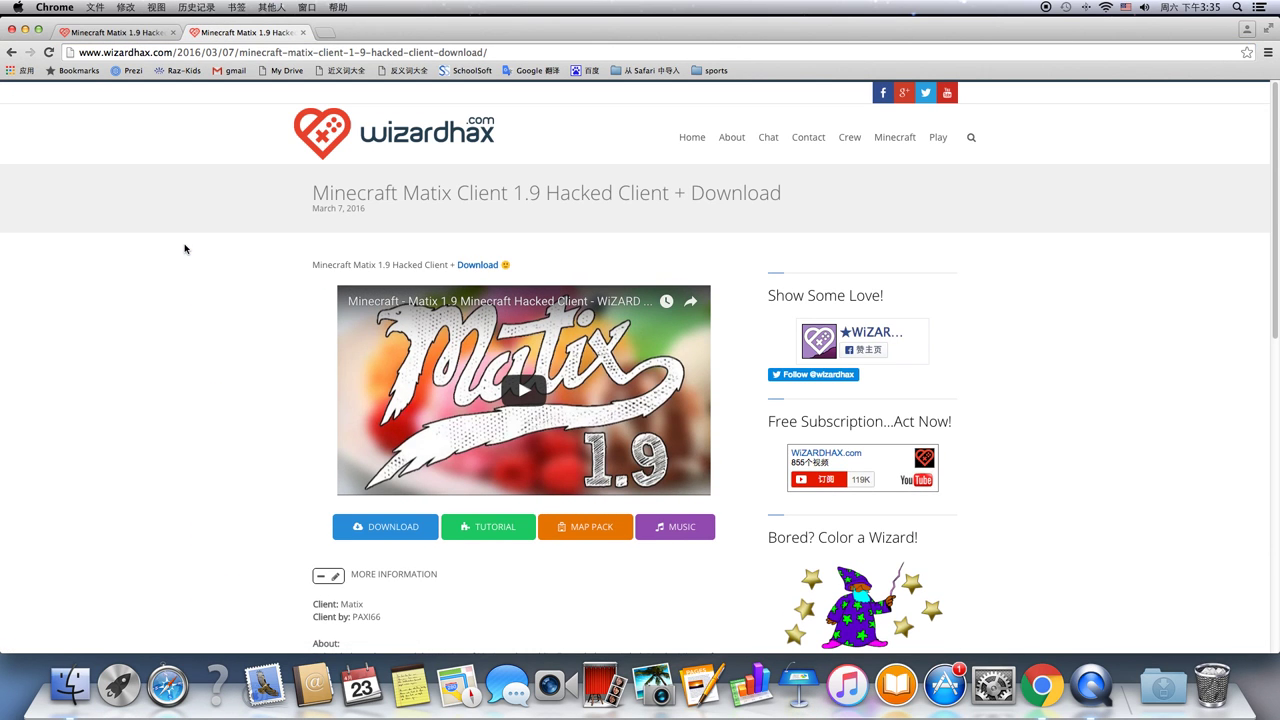
pyautogui.click(174, 33)
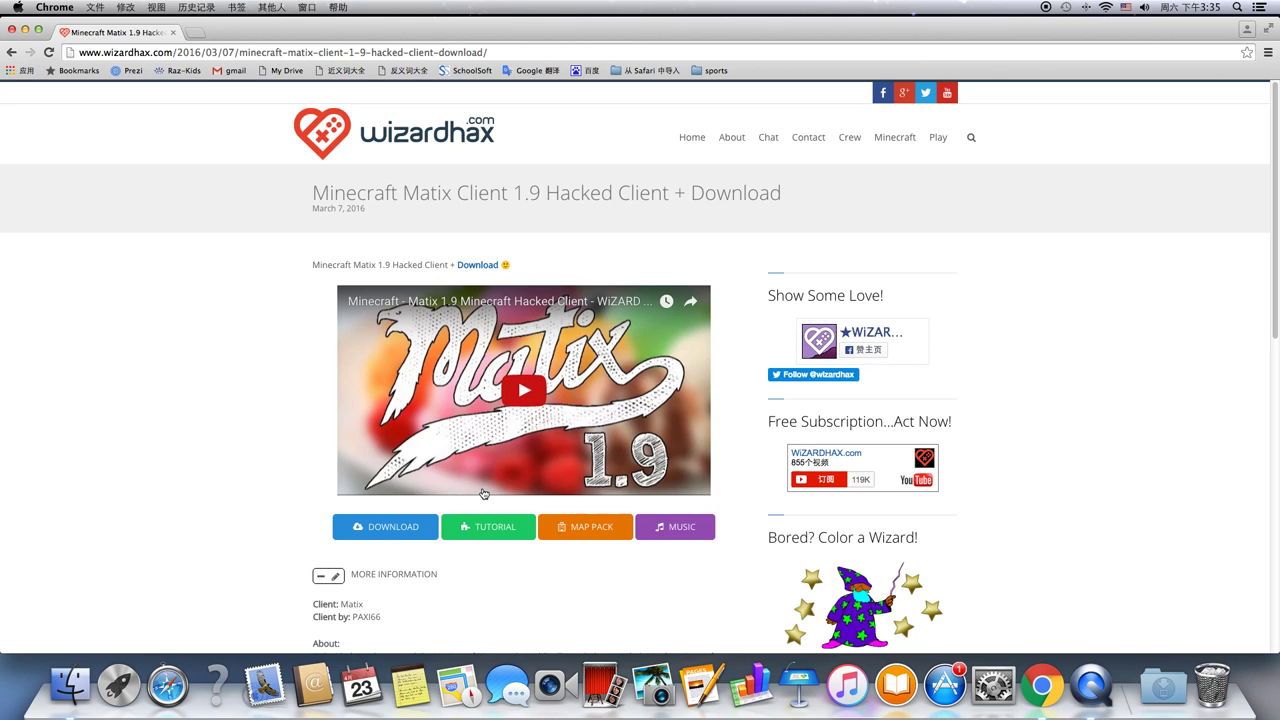
# Step: Follow the post's download link, skip the adf.ly advert to reach the Matix Client page, and close the advert tab
pyautogui.click(418, 532)
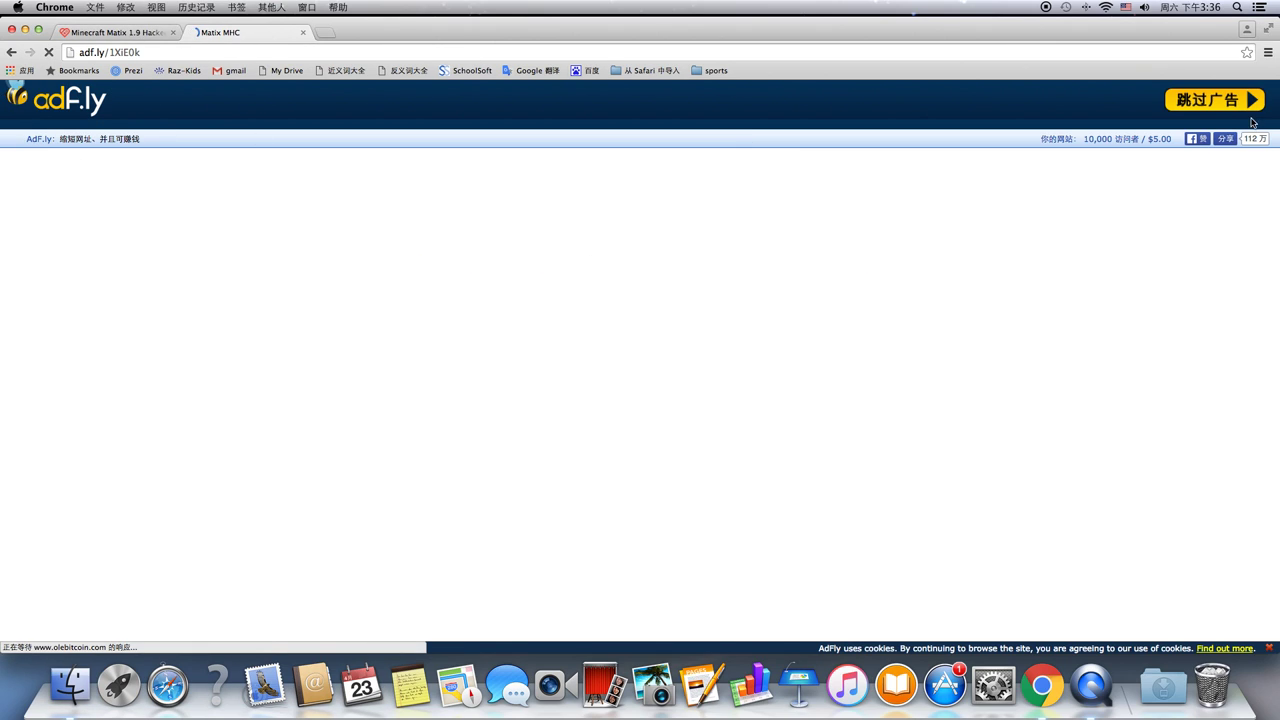
pyautogui.click(1222, 101)
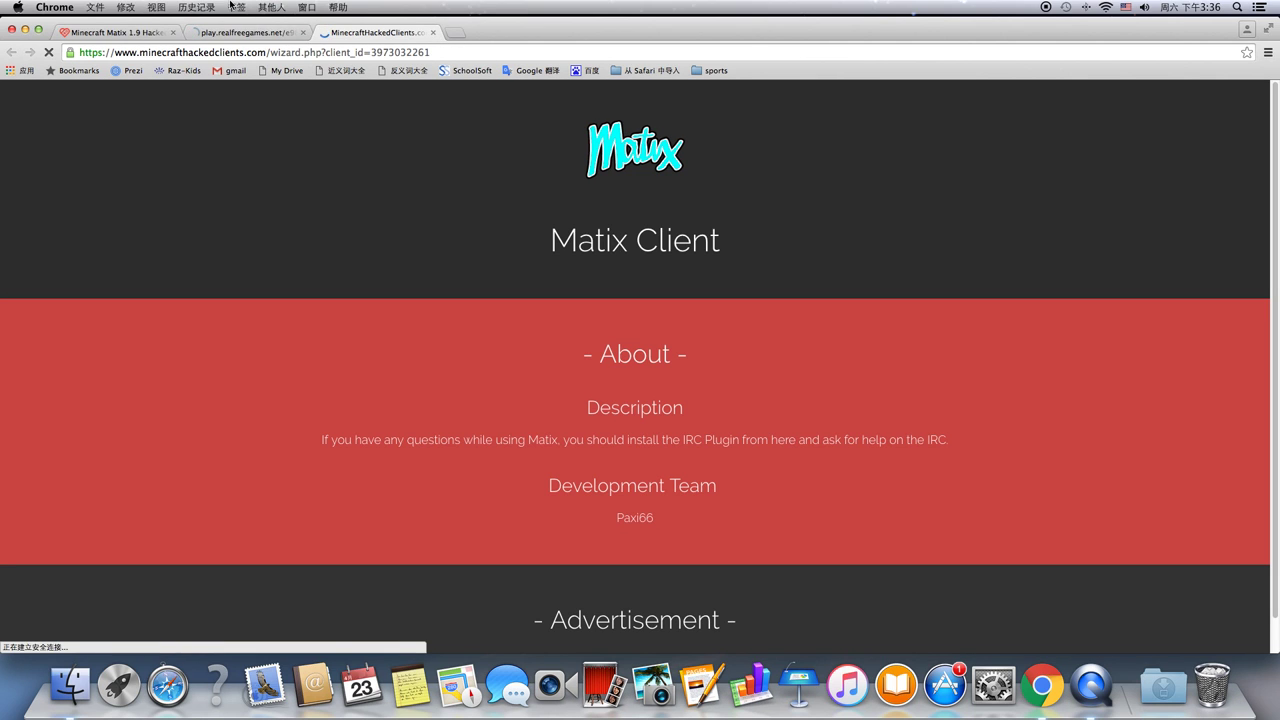
pyautogui.click(303, 32)
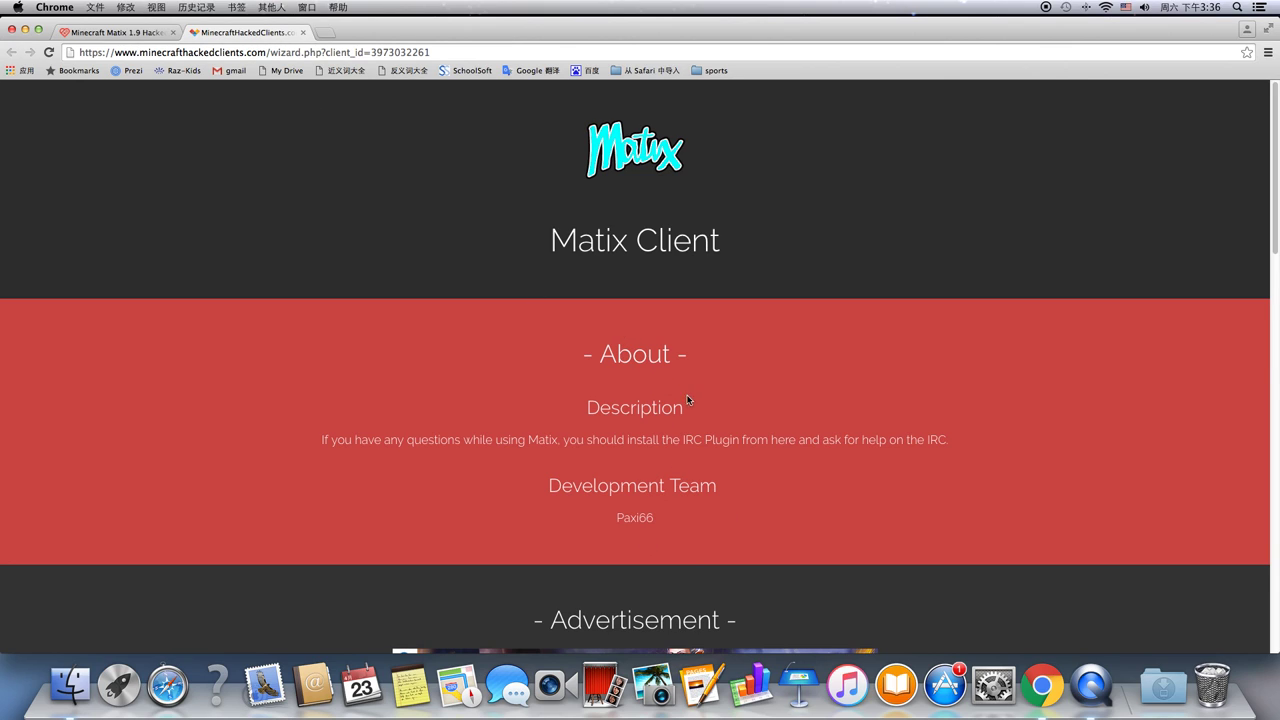
# Step: Leave the Email Defend pop-up page, then follow the Matix 1.9.x download link and skip its adf.ly advert
pyautogui.scroll(-2, 684, 400)
pyautogui.scroll(-15, 661, 408)
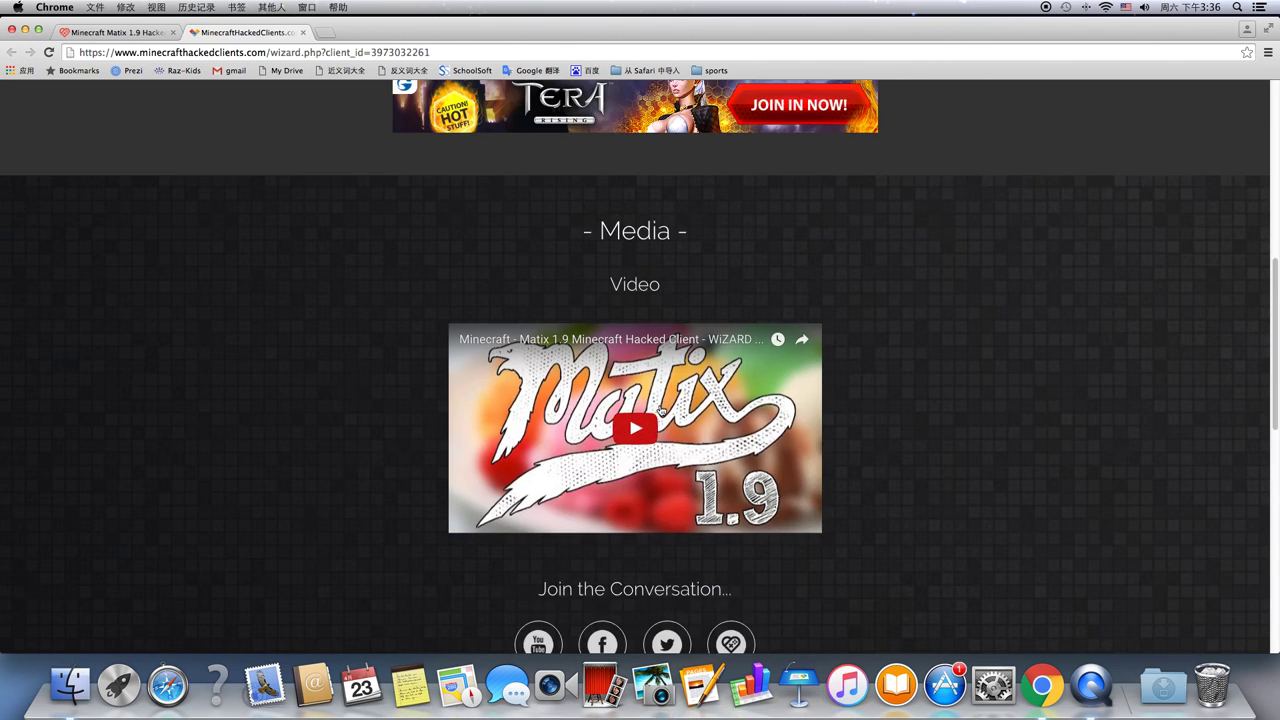
pyautogui.scroll(-8, 661, 408)
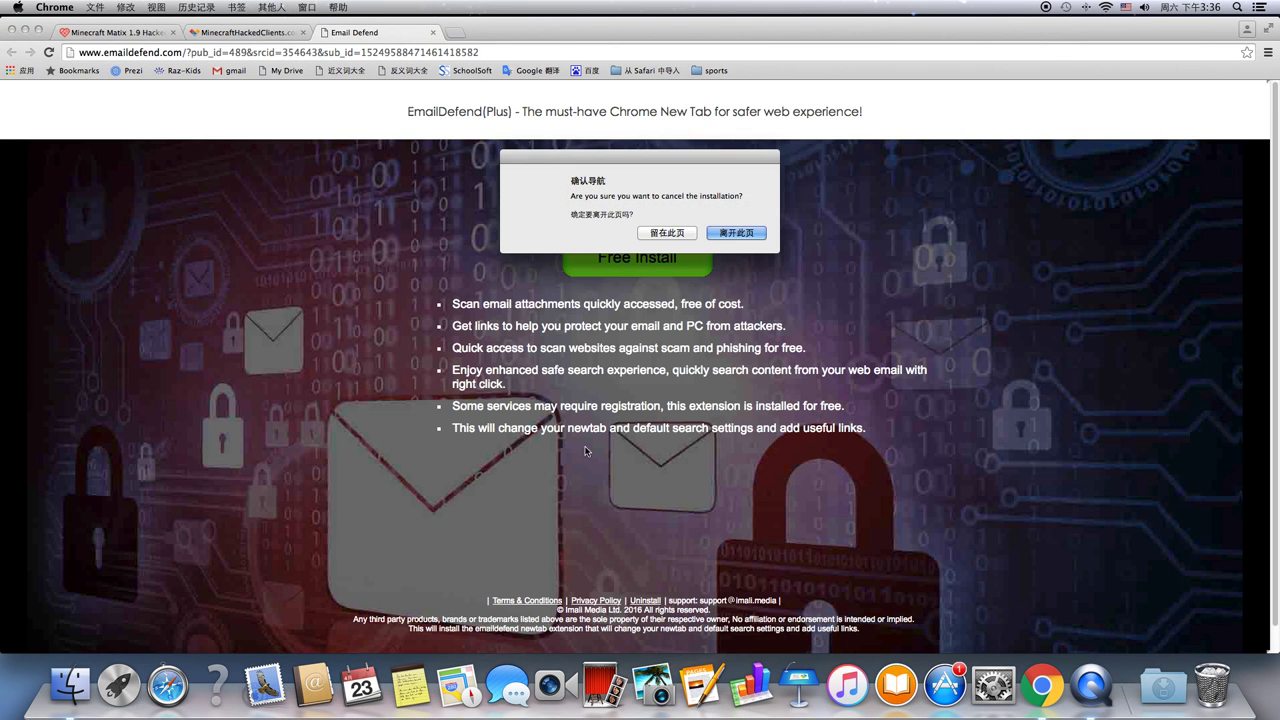
pyautogui.click(736, 233)
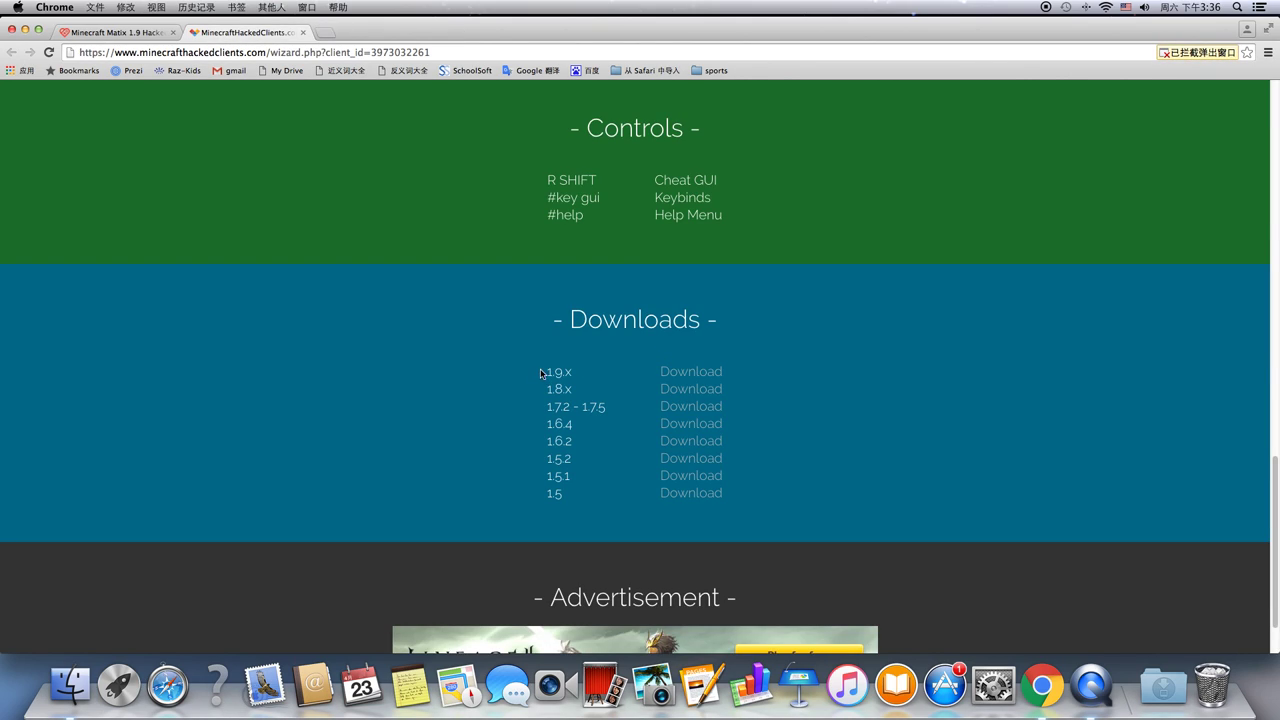
pyautogui.moveTo(547, 372); pyautogui.dragTo(595, 376)
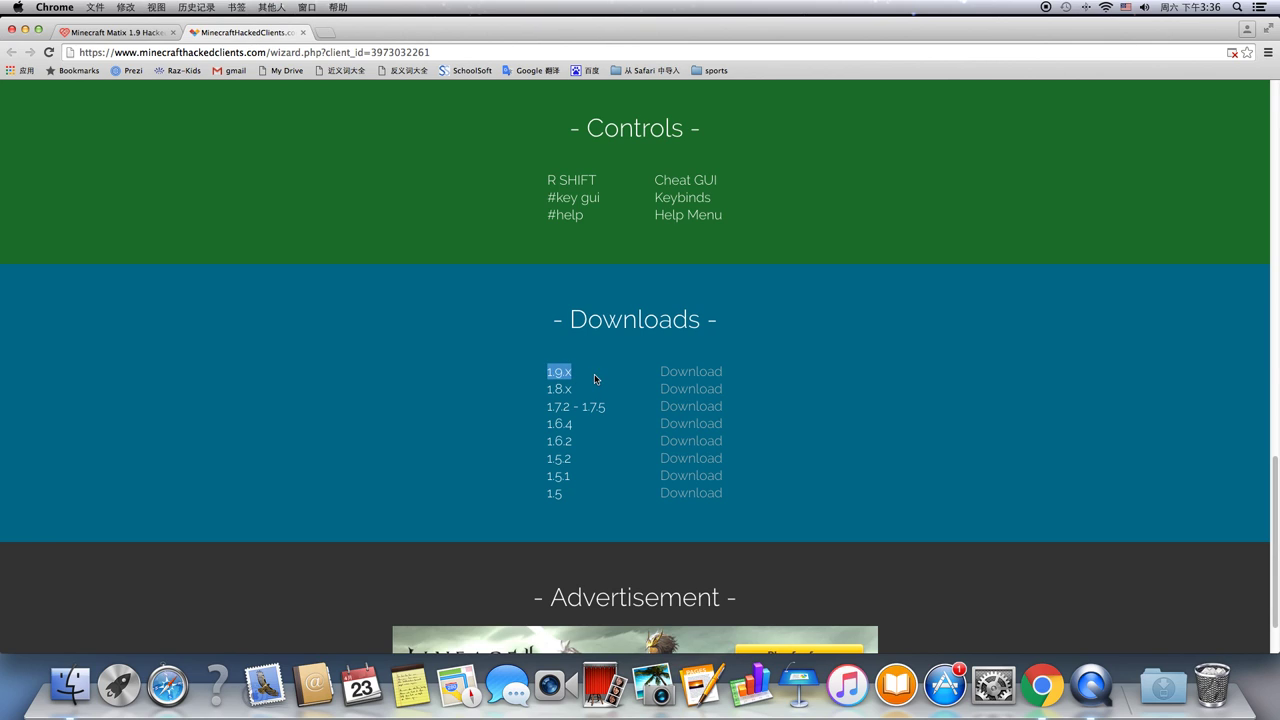
pyautogui.click(668, 372)
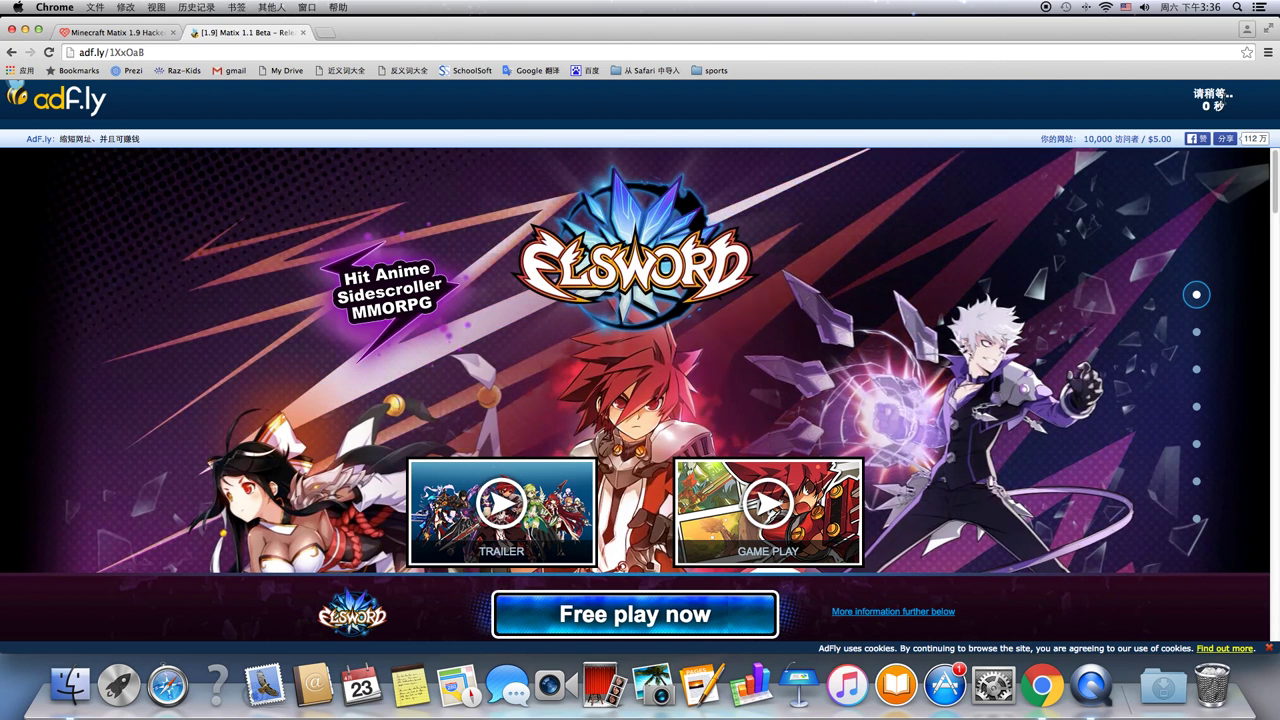
pyautogui.click(1206, 96)
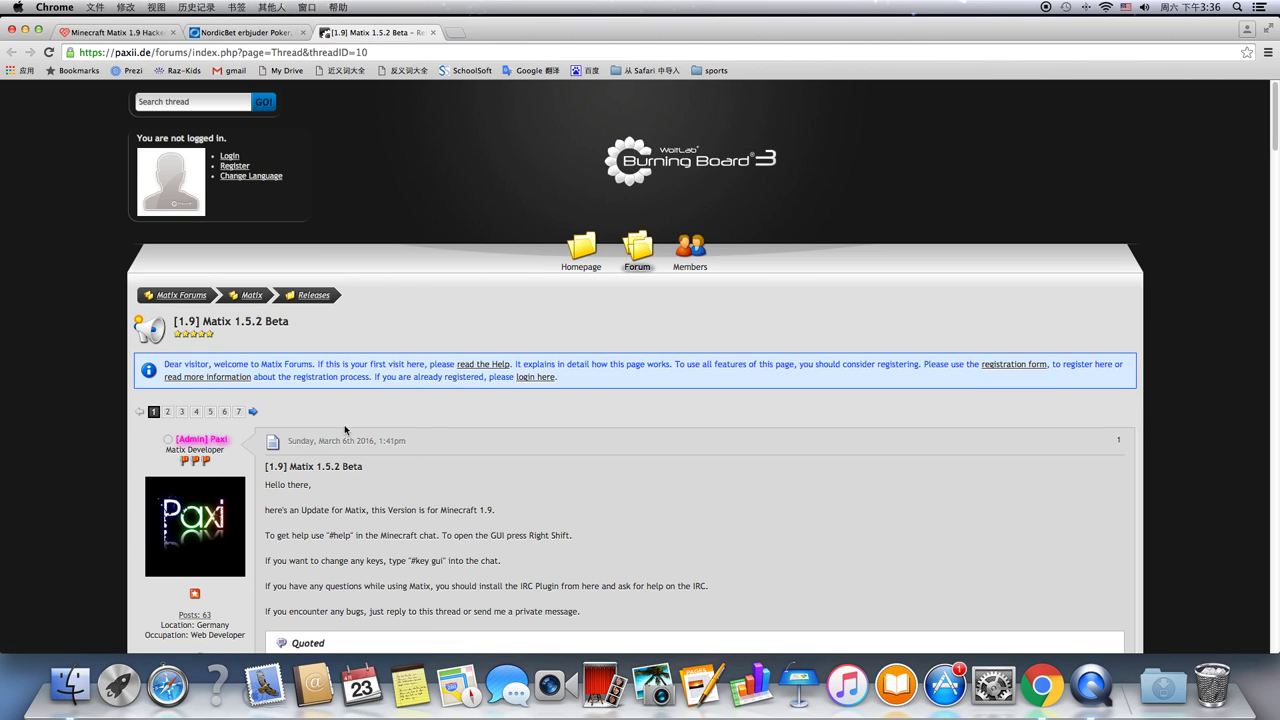
# Step: Follow the download link in the first post of the "[1.9] Matix 1.5.2 Beta" thread to download the client
pyautogui.scroll(-5, 345, 428)
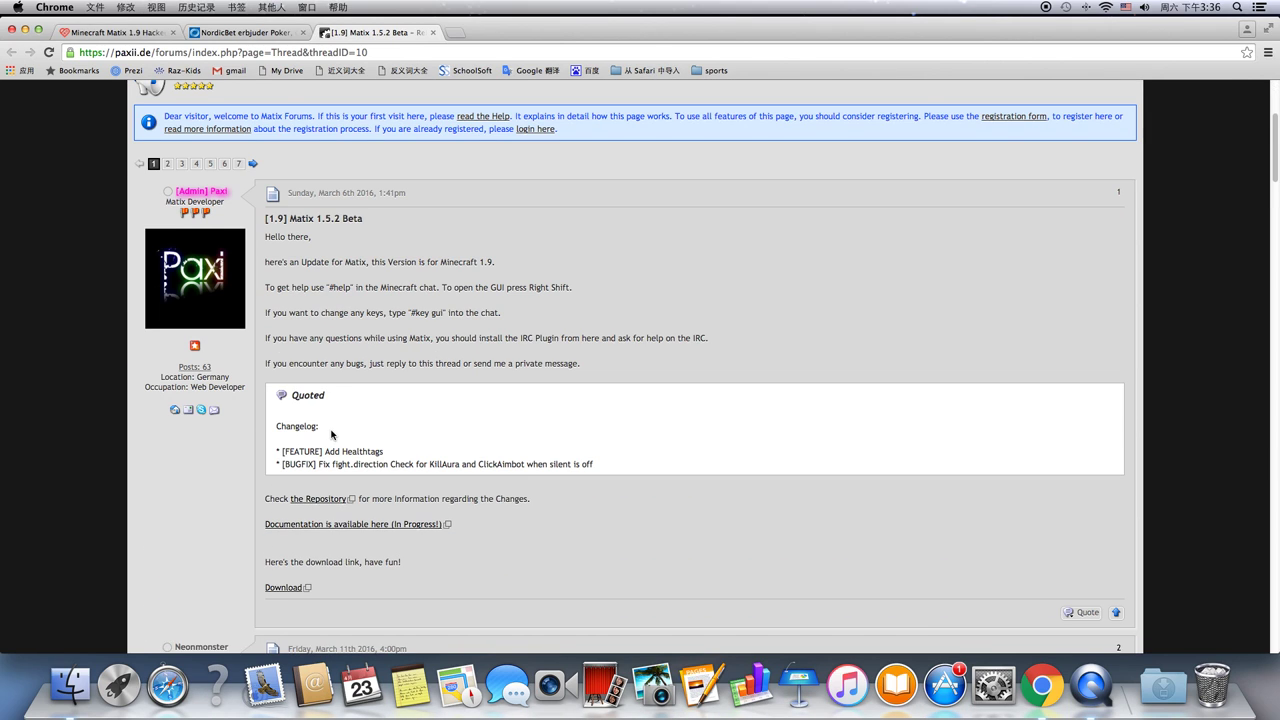
pyautogui.scroll(-2, 331, 434)
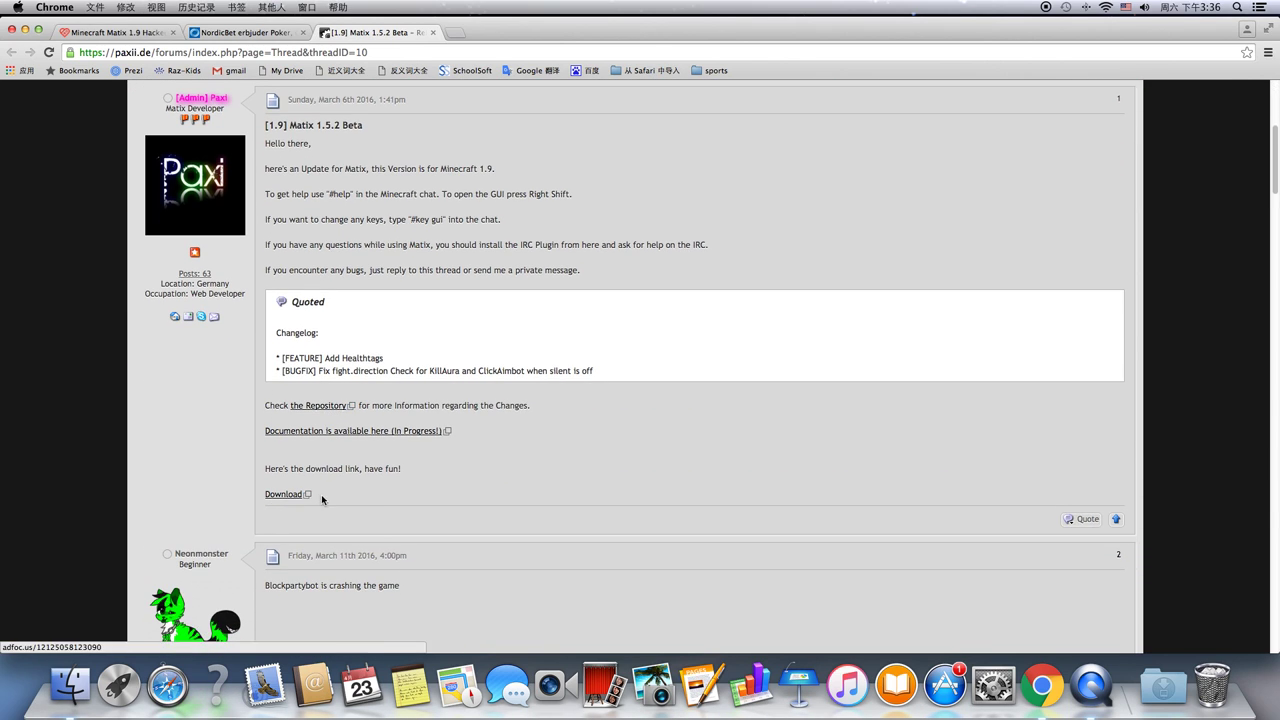
pyautogui.click(284, 494)
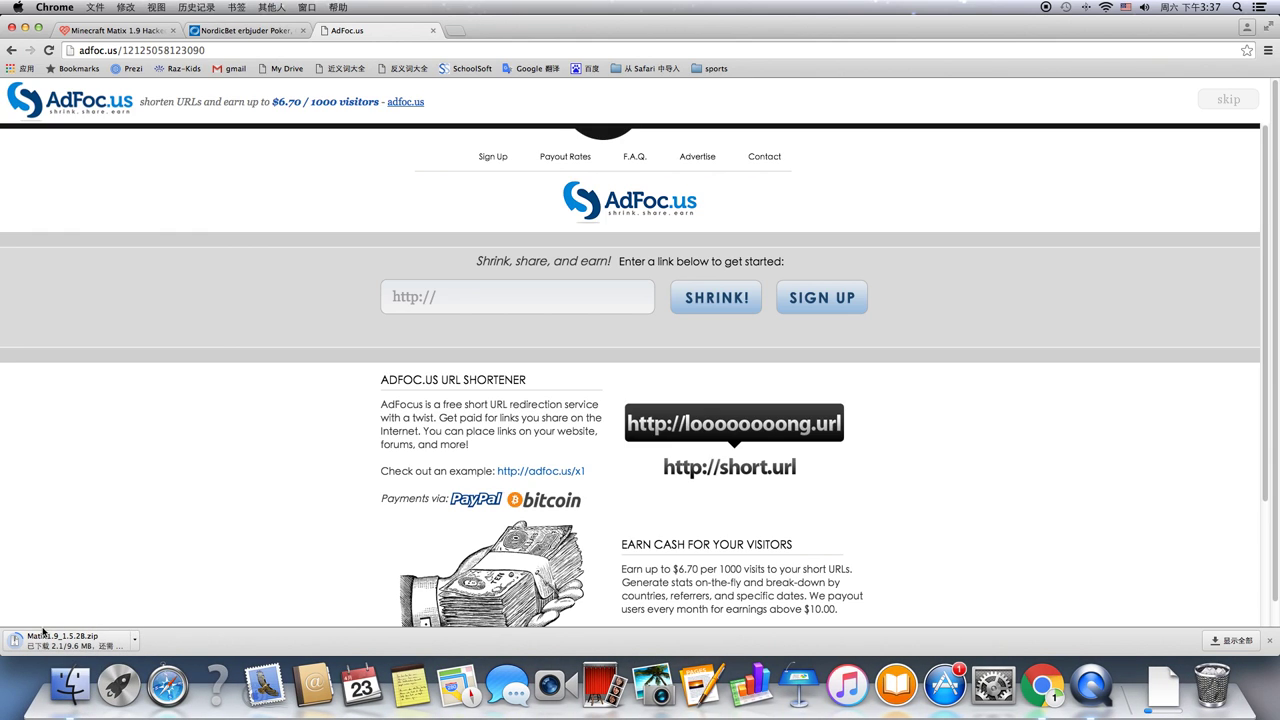
# Step: Shift the browser window to expose the desktop and move Matix1.9_1.5.2B.zip there from the downloads folder
pyautogui.moveTo(1185, 33); pyautogui.dragTo(993, 31)
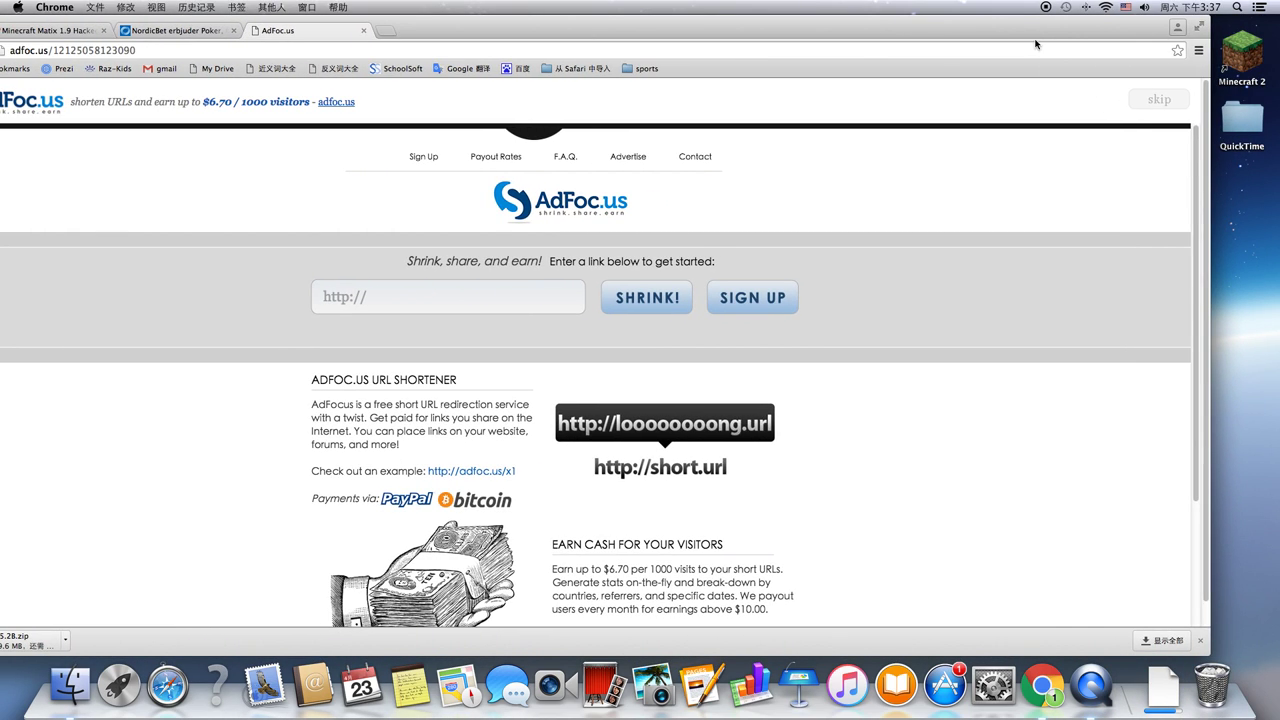
pyautogui.moveTo(944, 30)
pyautogui.mouseDown()
pyautogui.moveTo(904, 26)
pyautogui.moveTo(974, 14)
pyautogui.moveTo(962, 12)
pyautogui.mouseUp()
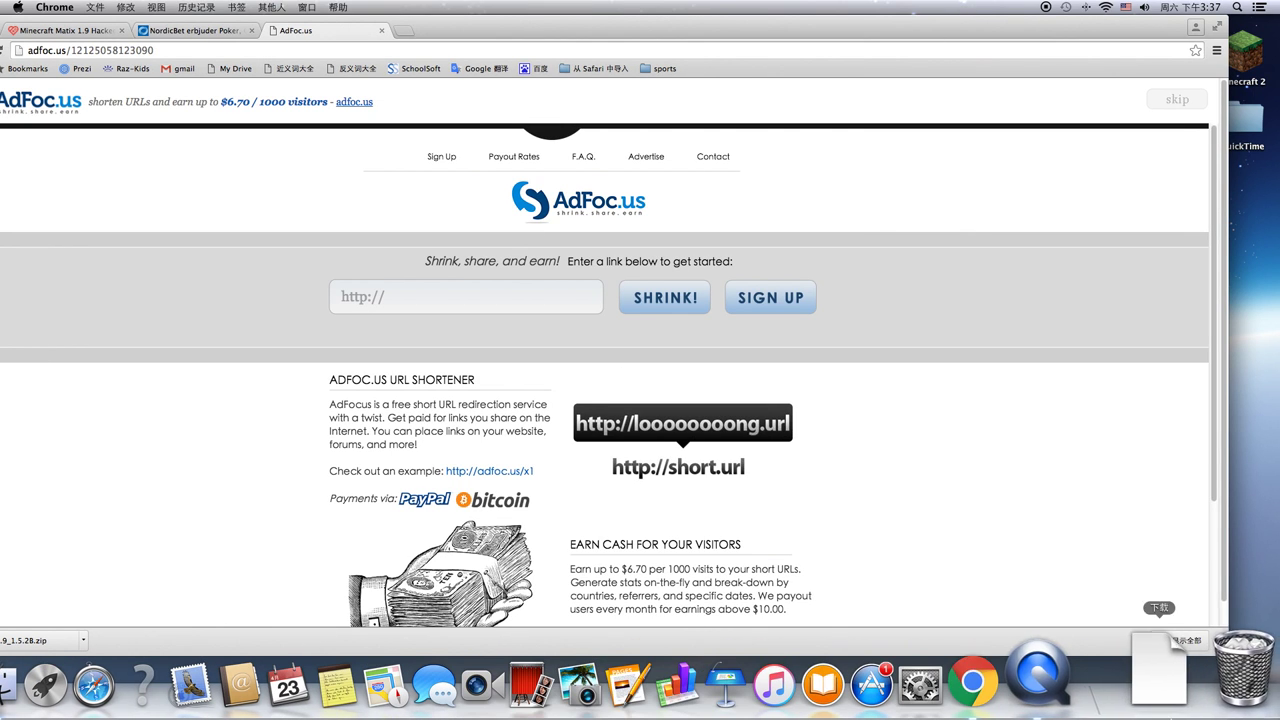
pyautogui.click(1160, 675)
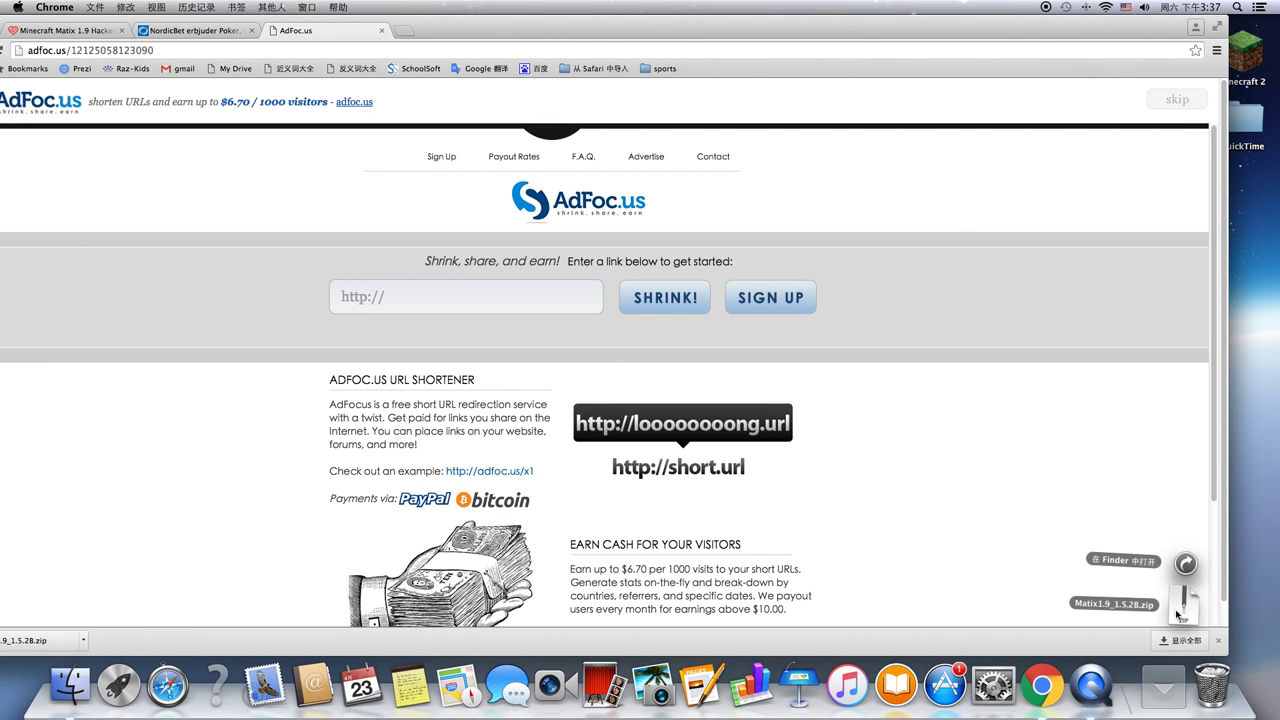
pyautogui.moveTo(1185, 612); pyautogui.dragTo(1257, 197)
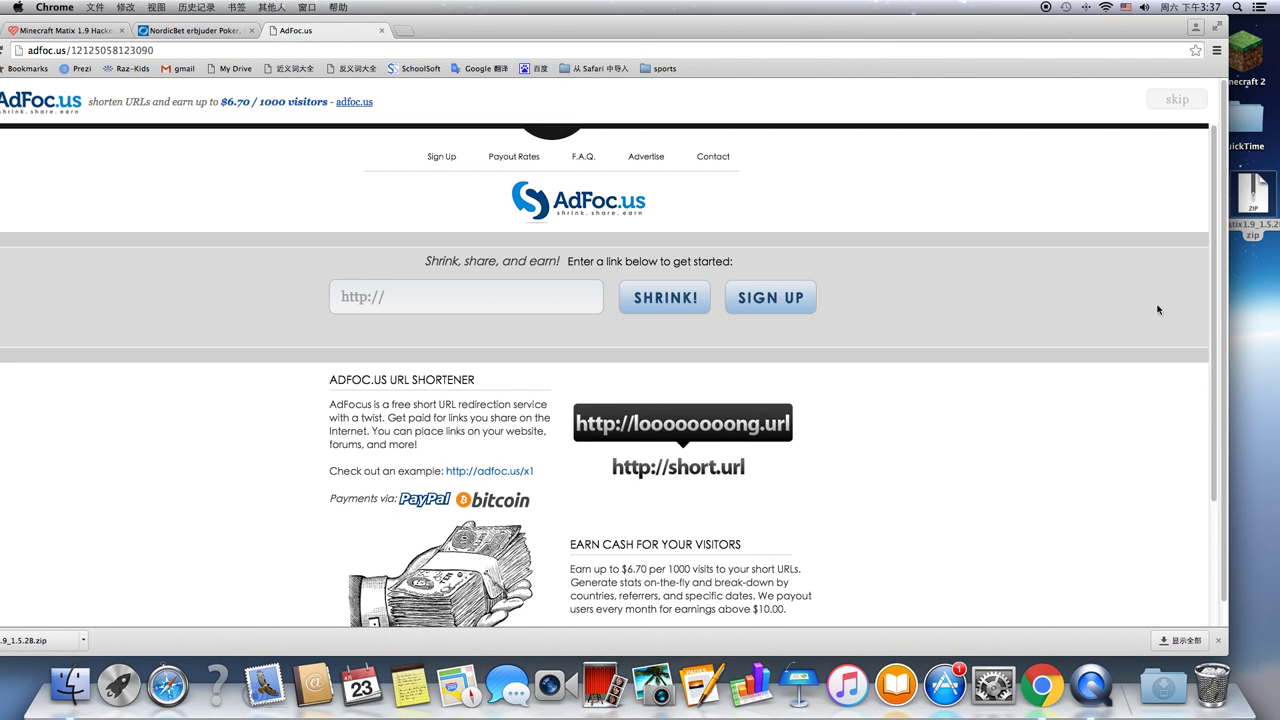
# Step: Close the browser window and select the Matix1.9_1.5.2B.zip file on the desktop
pyautogui.moveTo(499, 34); pyautogui.dragTo(608, 41)
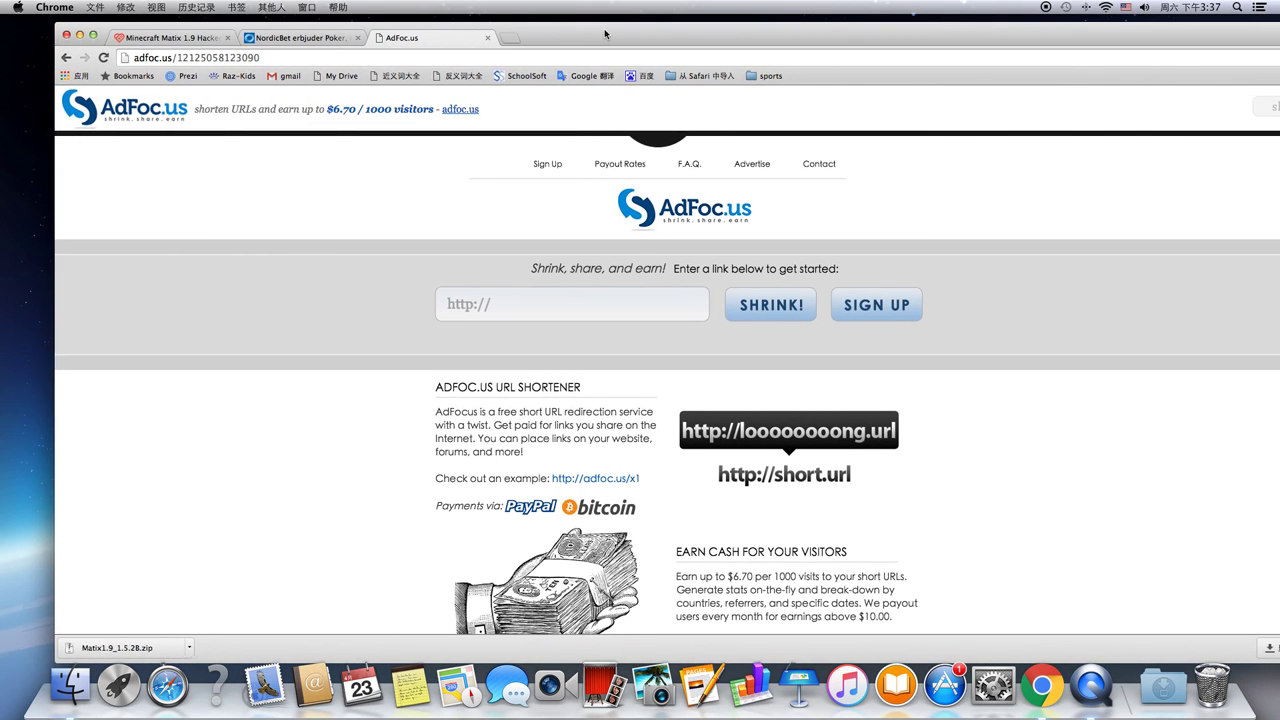
pyautogui.click(68, 34)
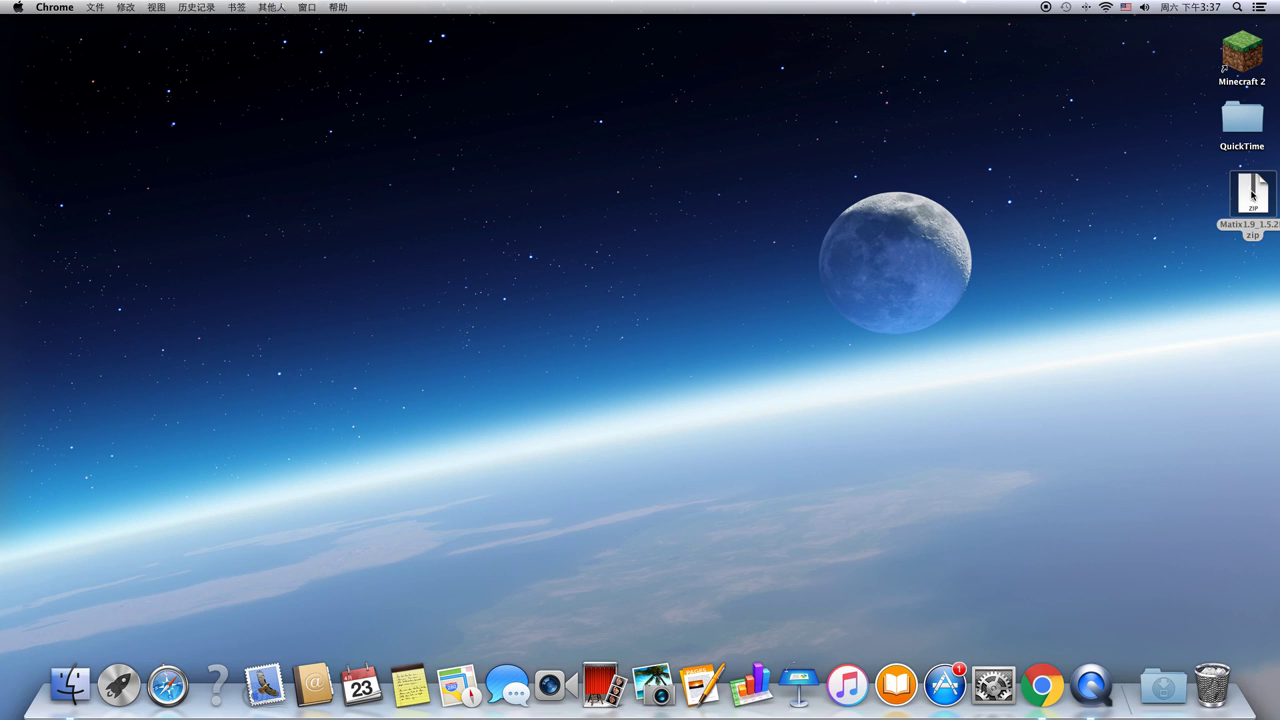
pyautogui.click(1251, 194)
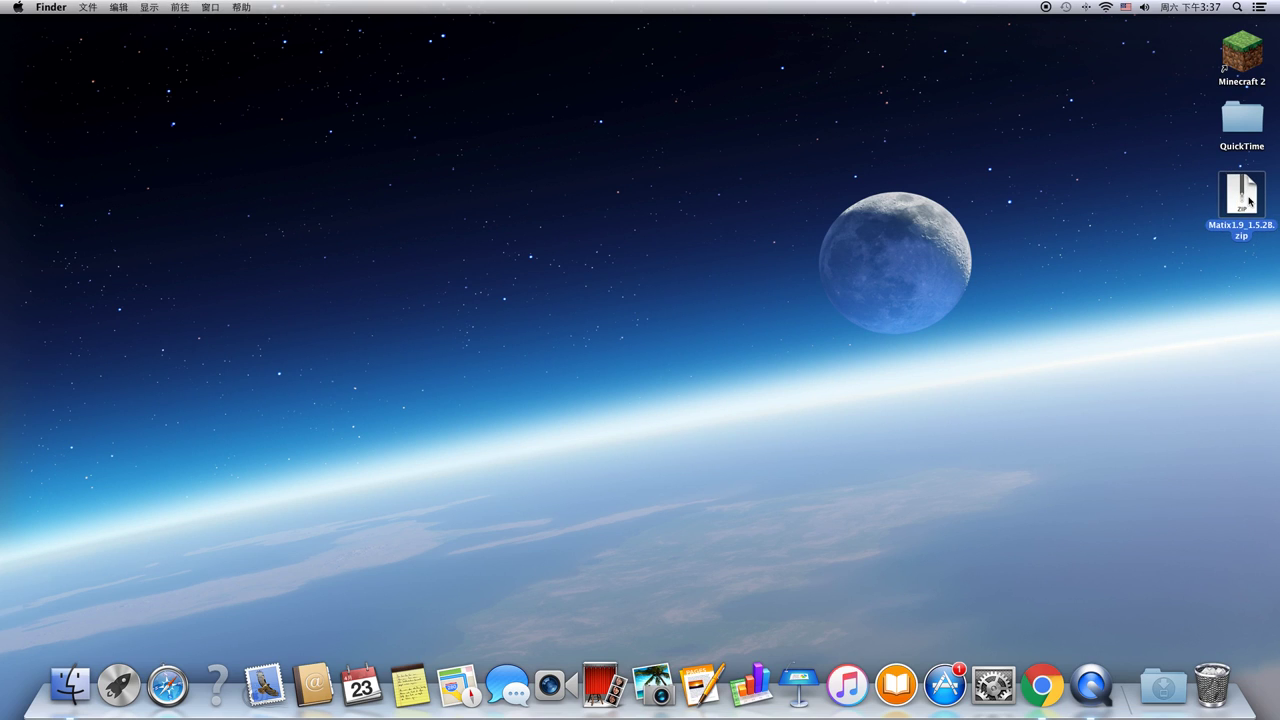
# Step: Extract Matix1.9_1.5.2B.zip on the desktop, then clear the zip off the desktop and close the trash window
pyautogui.doubleClick(1249, 200)
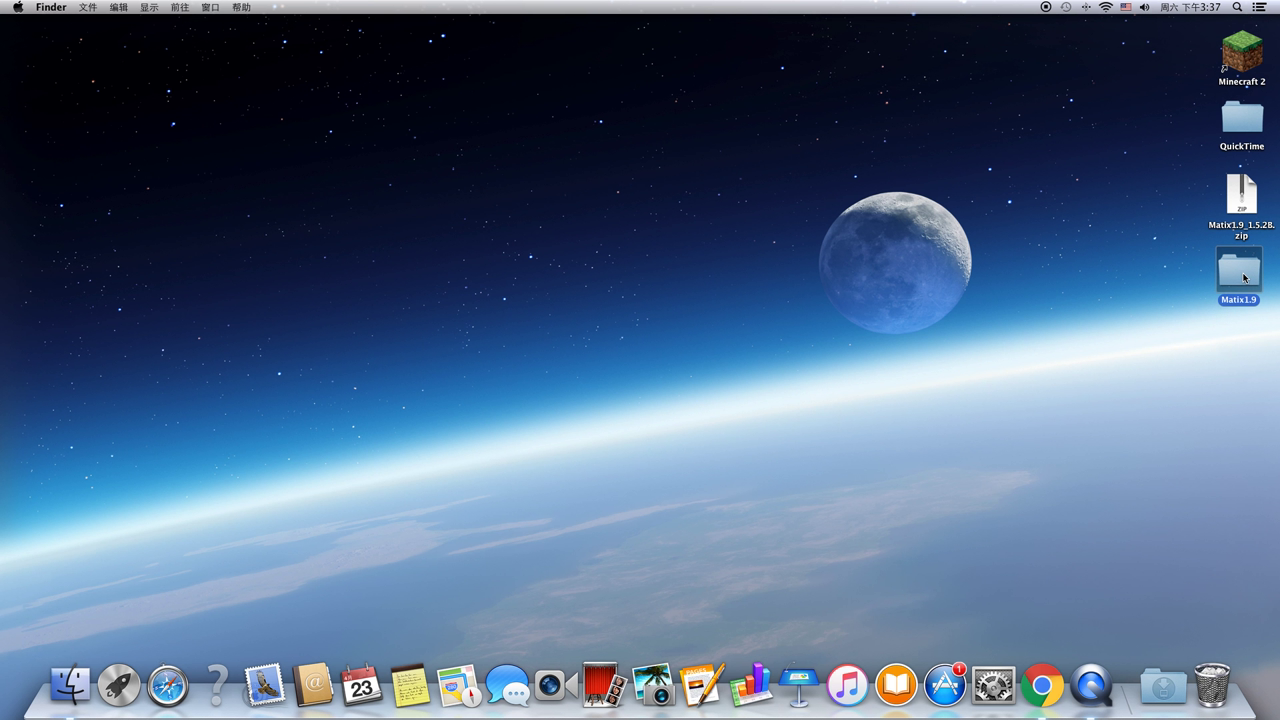
pyautogui.moveTo(1246, 212); pyautogui.dragTo(1168, 667)
pyautogui.click(1160, 668)
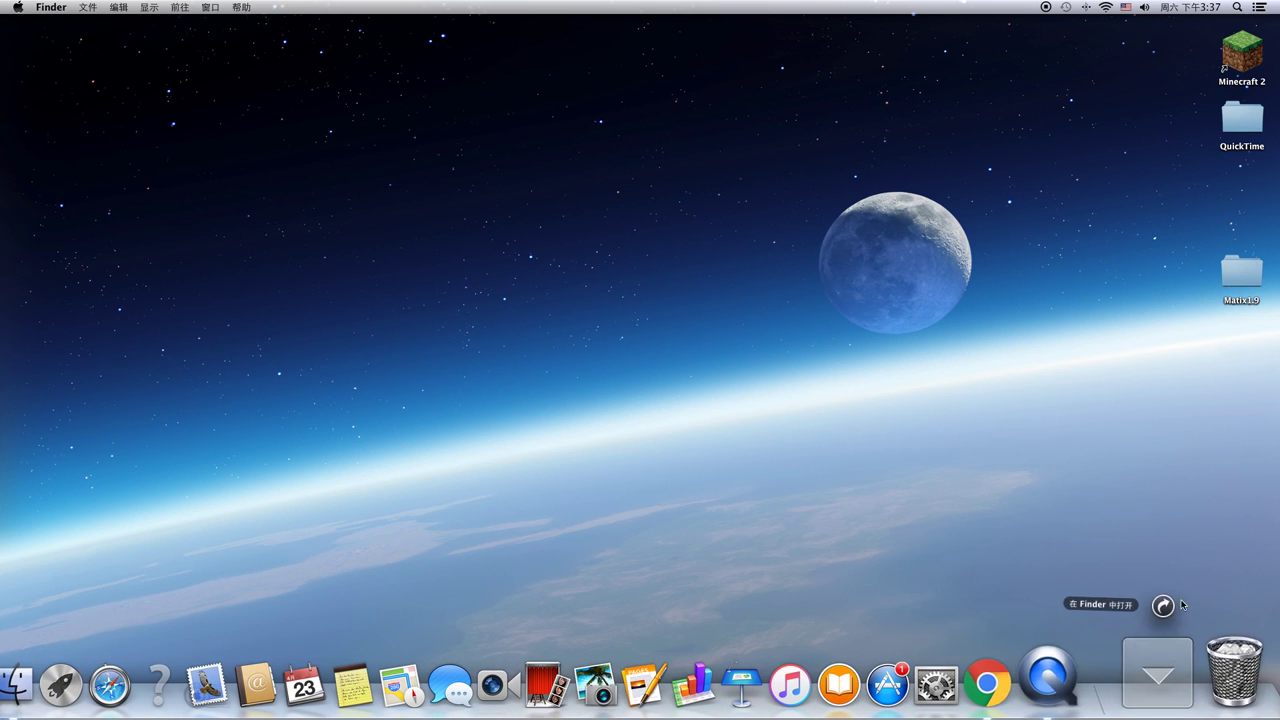
pyautogui.click(1160, 605)
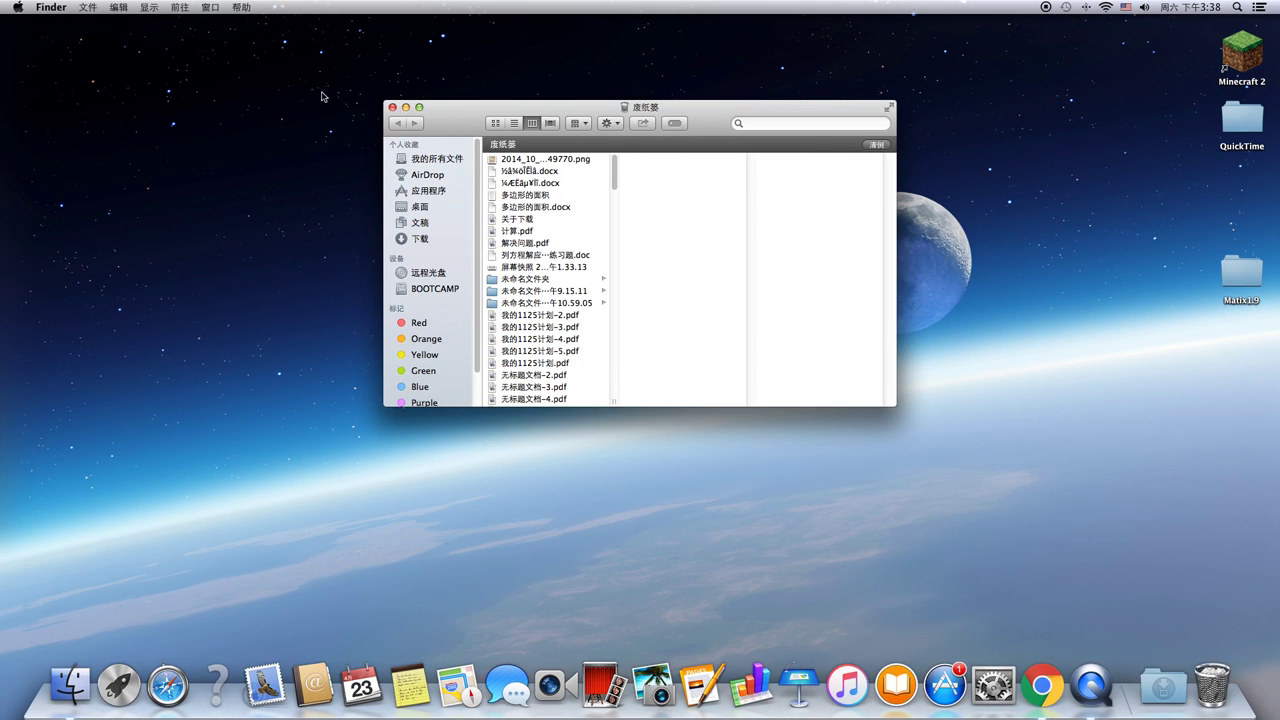
pyautogui.click(392, 107)
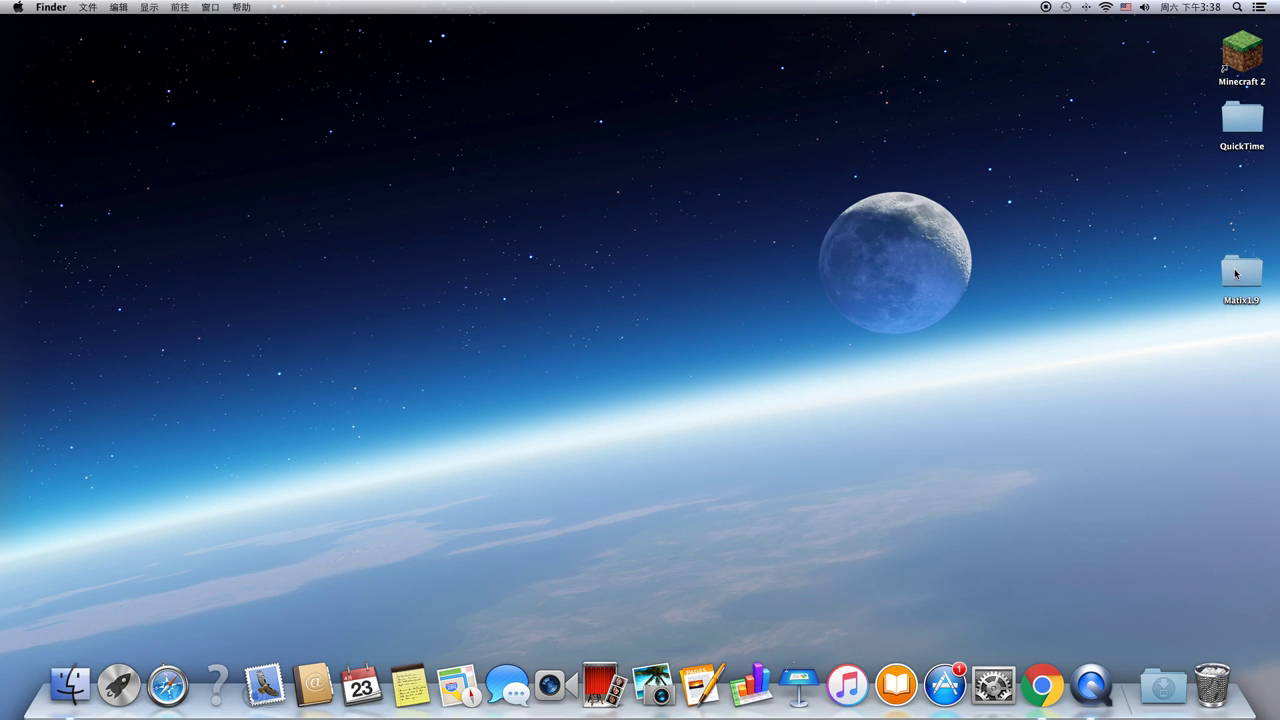
# Step: Tidy the desktop by lining up the extracted Matix1.9 folder directly below the QuickTime folder
pyautogui.moveTo(1235, 274); pyautogui.dragTo(1237, 196)
pyautogui.click(1197, 341)
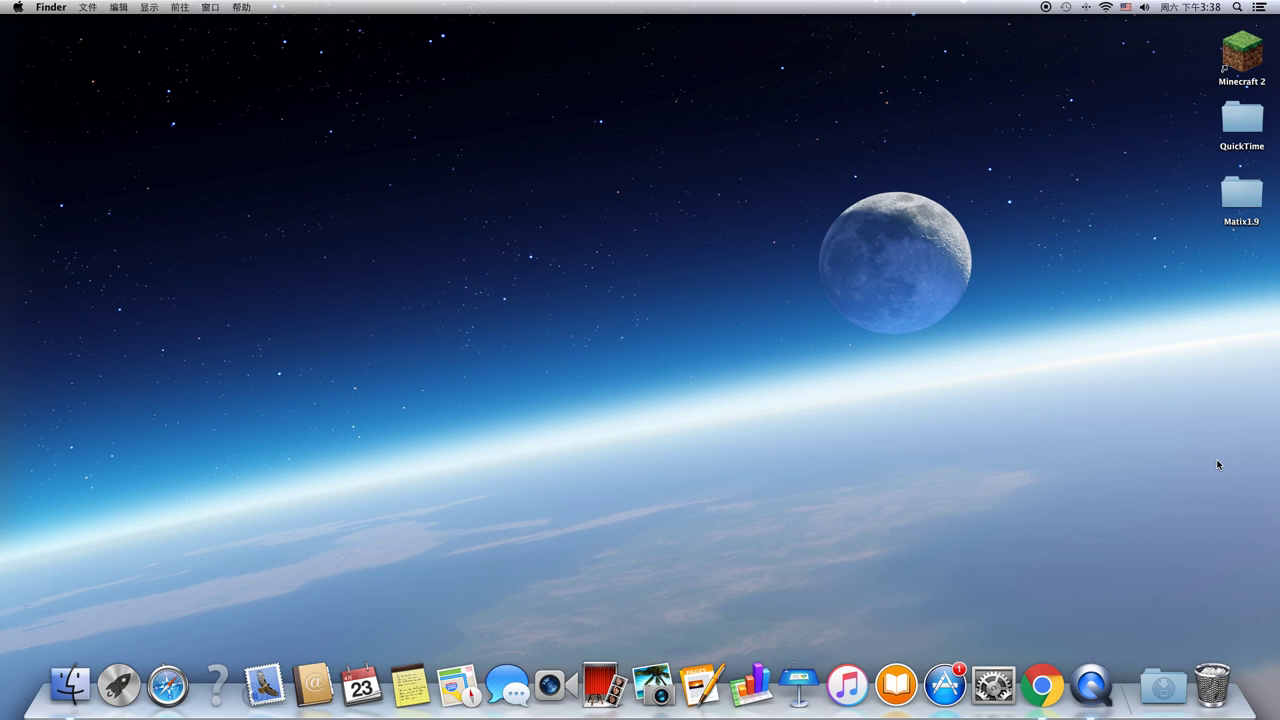
pyautogui.moveTo(1242, 118); pyautogui.dragTo(1242, 122)
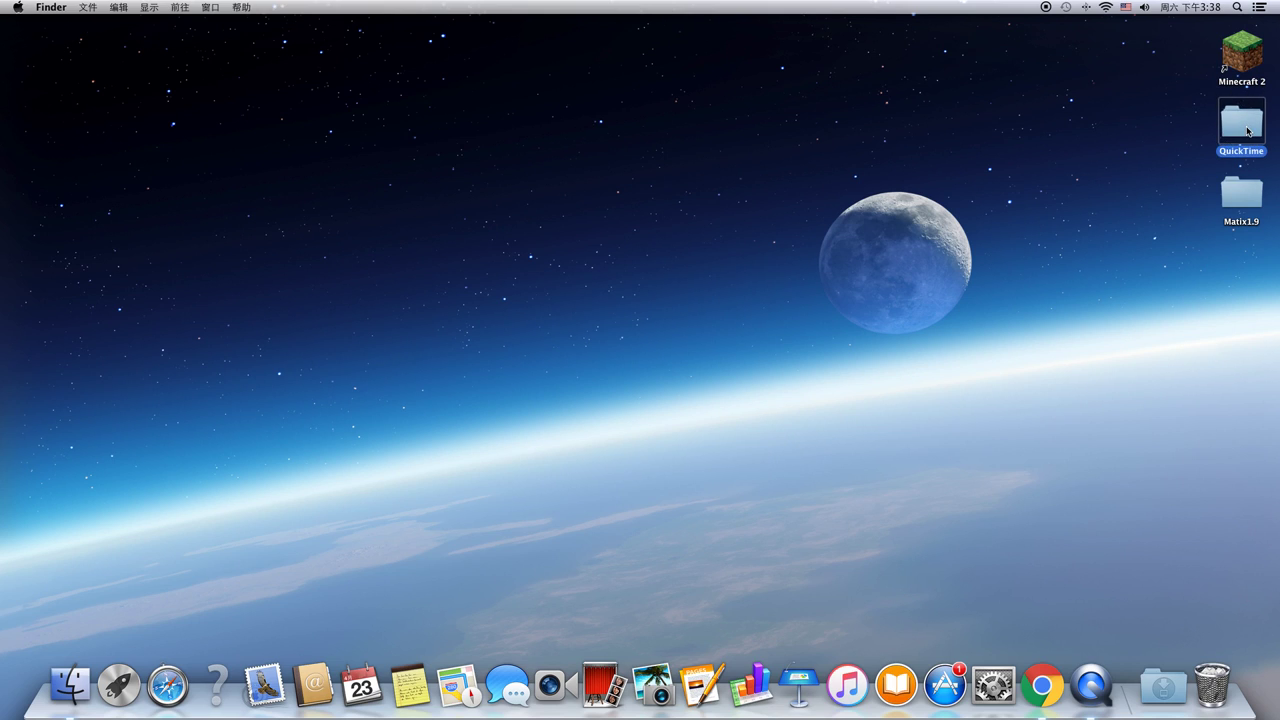
pyautogui.click(438, 388)
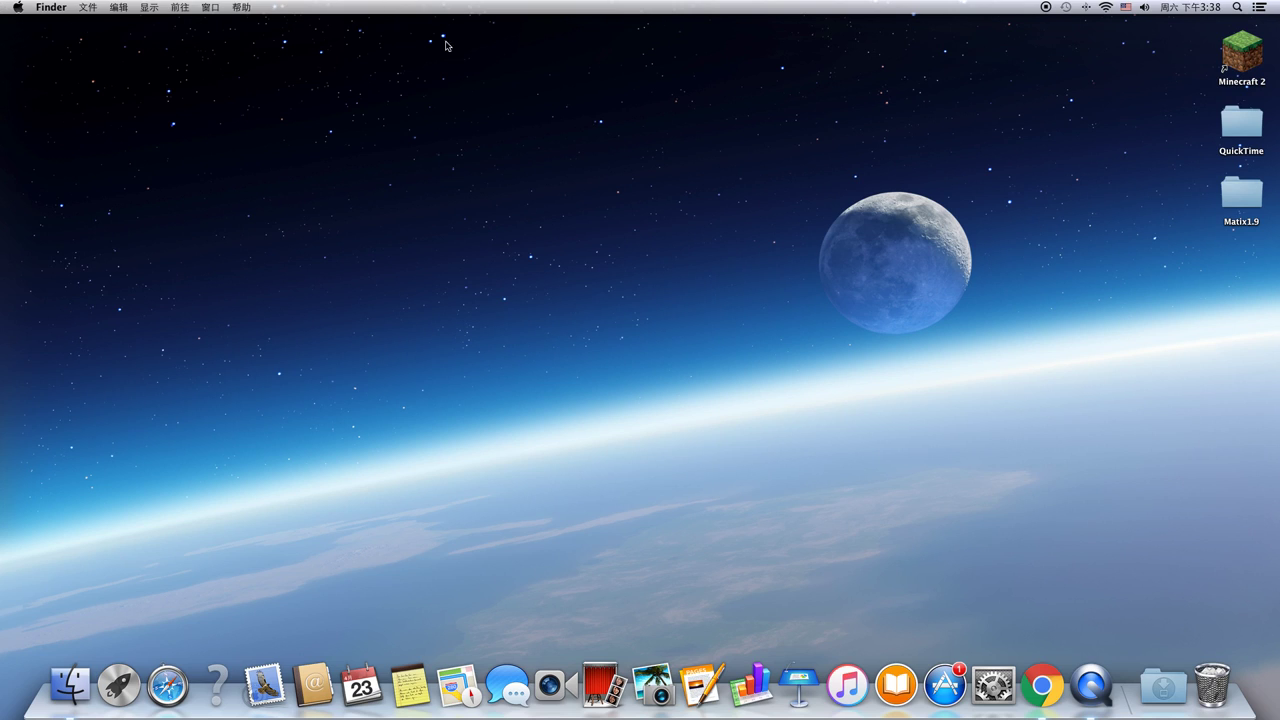
# Step: Go to the folder ~/Library/Application Support and open the versions folder inside minecraft
pyautogui.click(184, 12)
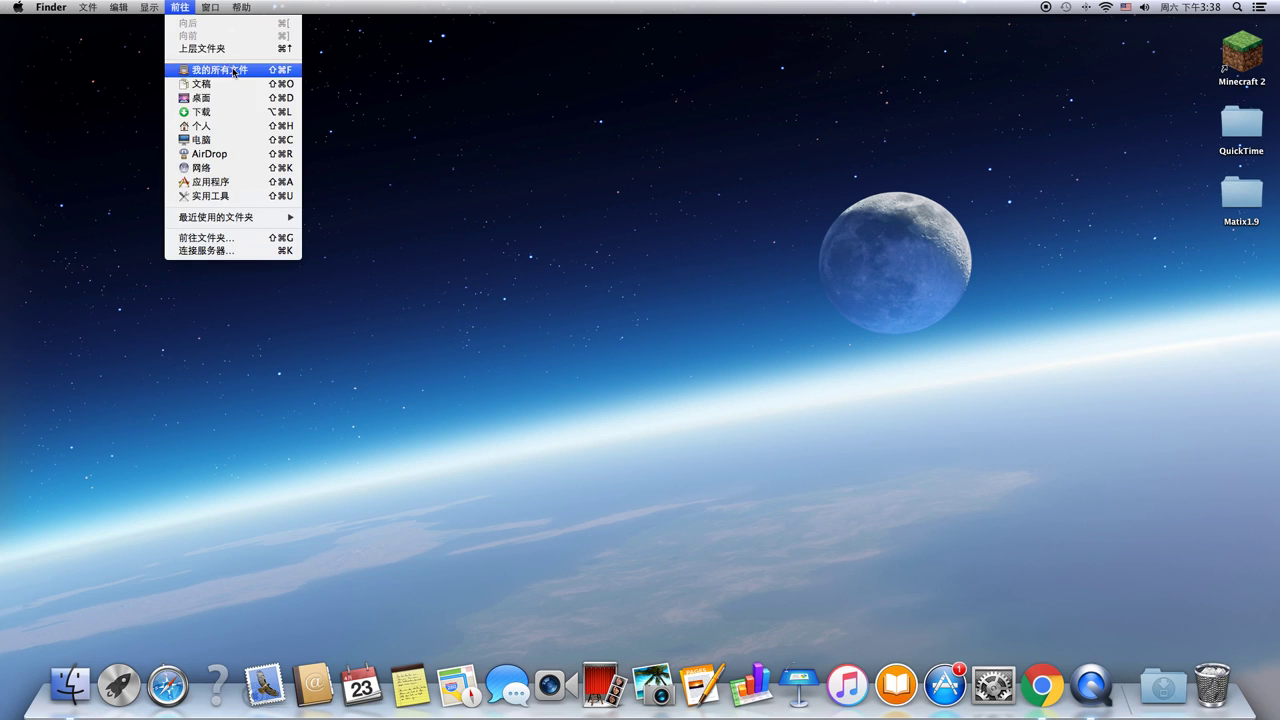
pyautogui.click(205, 238)
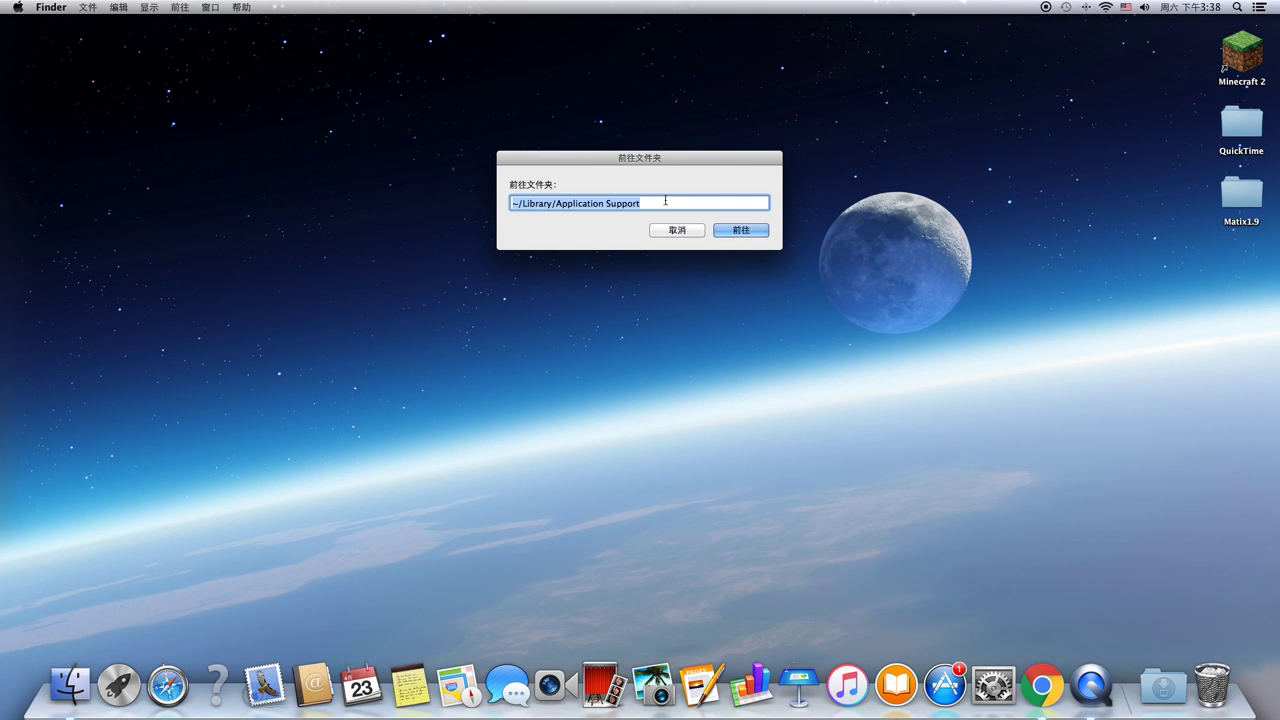
pyautogui.click(737, 231)
pyautogui.moveTo(365, 172); pyautogui.dragTo(684, 168)
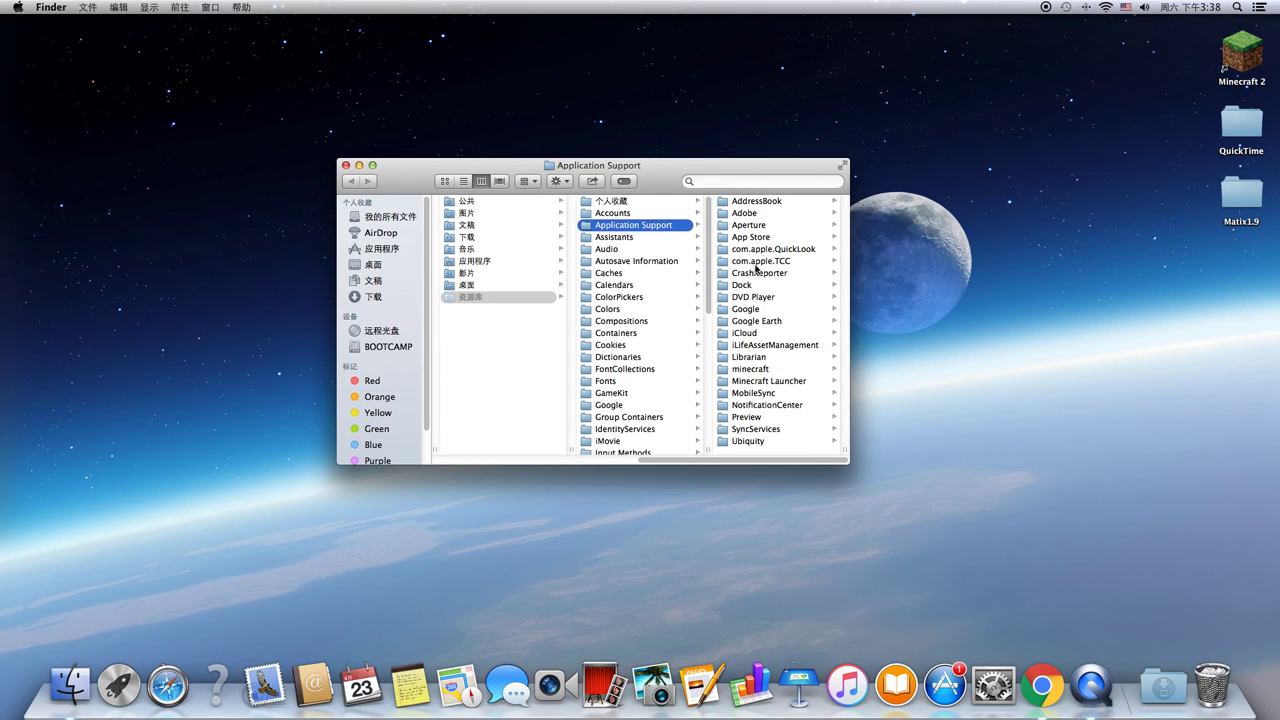
pyautogui.click(750, 369)
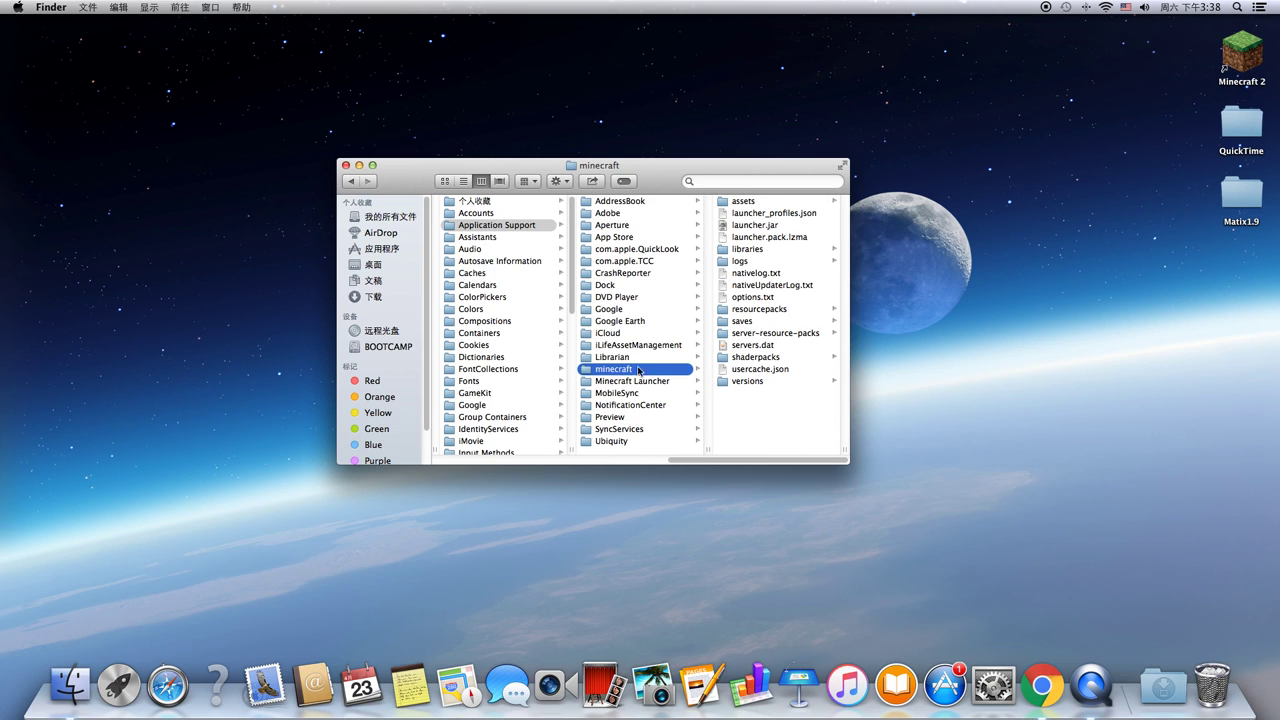
pyautogui.click(760, 383)
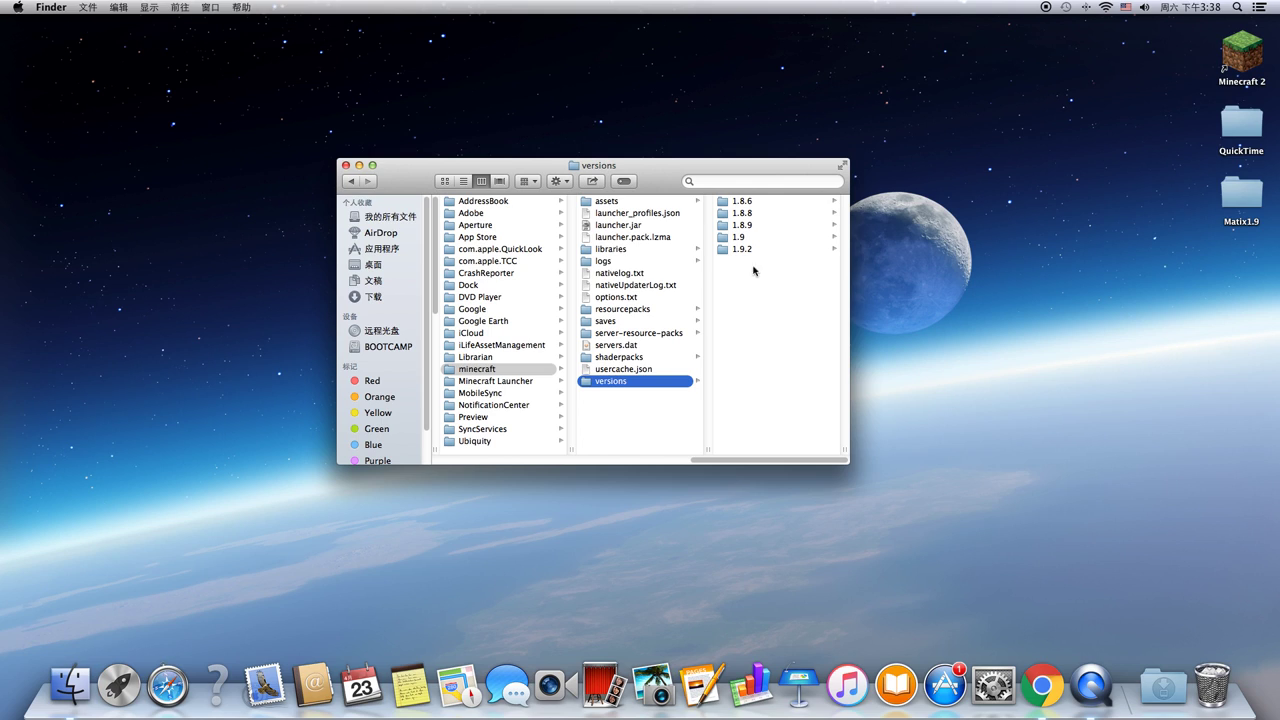
# Step: Move the Matix1.9 folder from the desktop into versions, check its jar and json files, and close the window
pyautogui.moveTo(1242, 195); pyautogui.dragTo(740, 274)
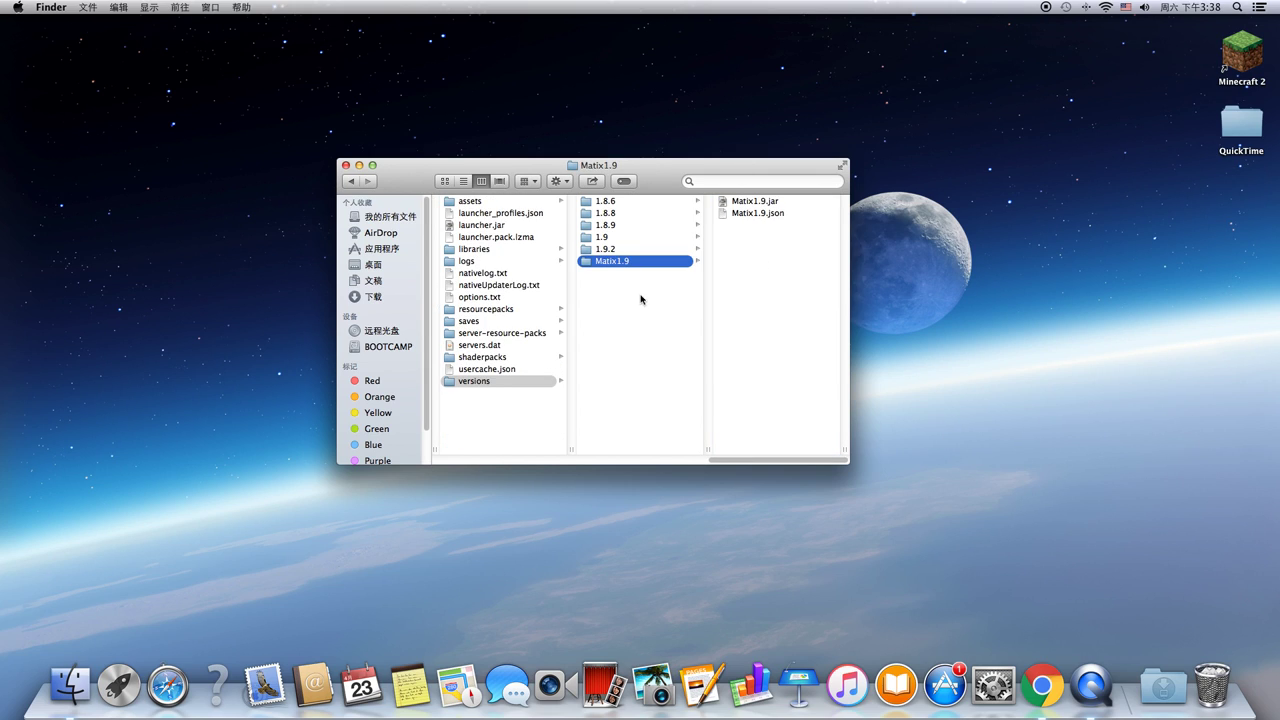
pyautogui.click(751, 202)
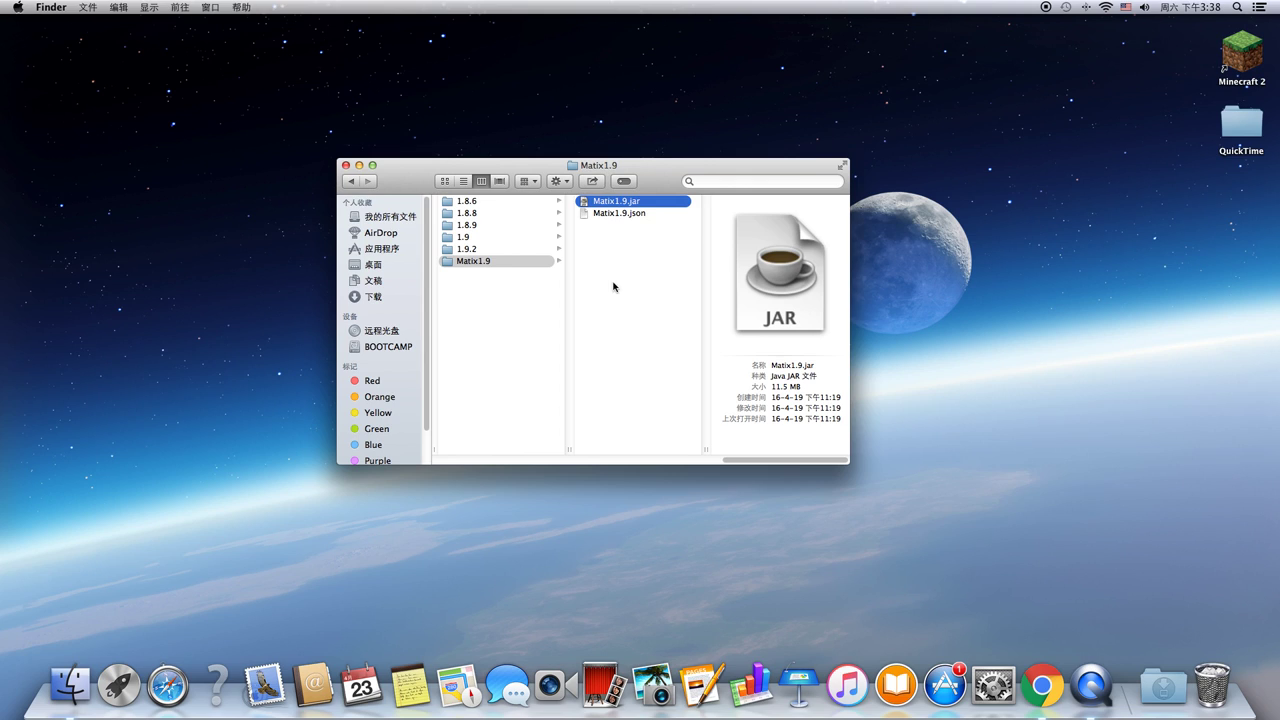
pyautogui.click(653, 215)
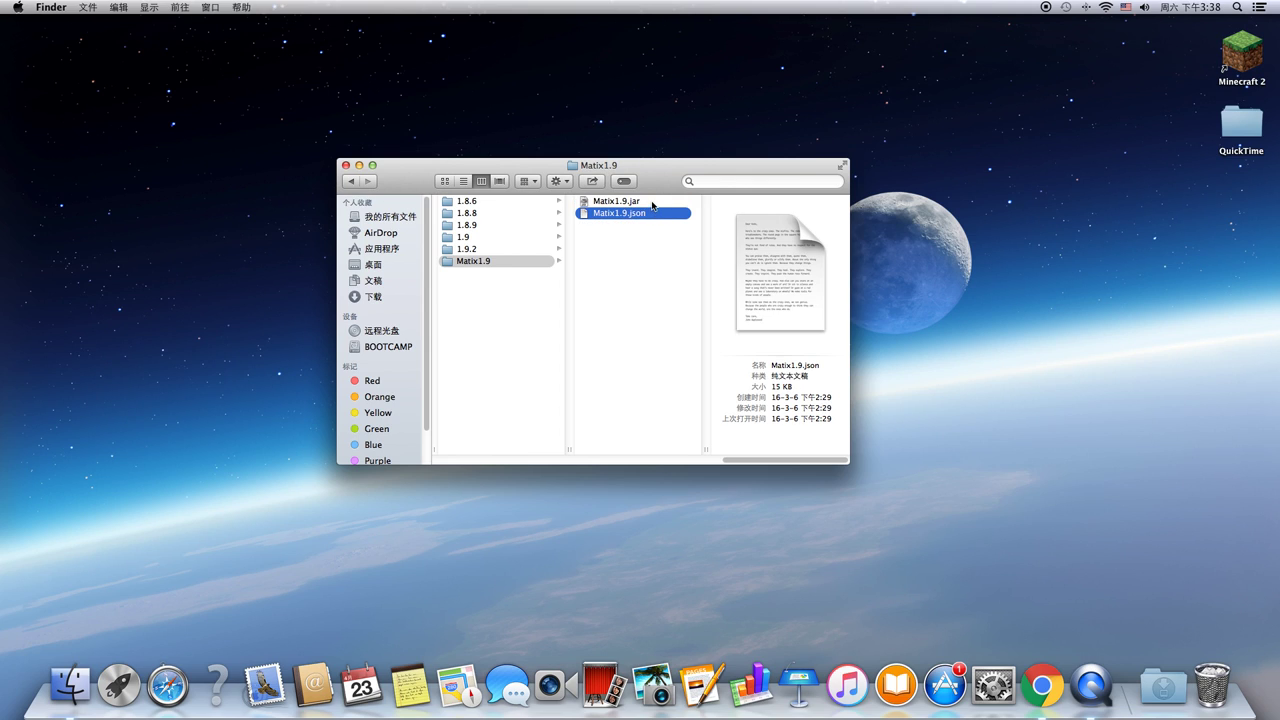
pyautogui.click(345, 165)
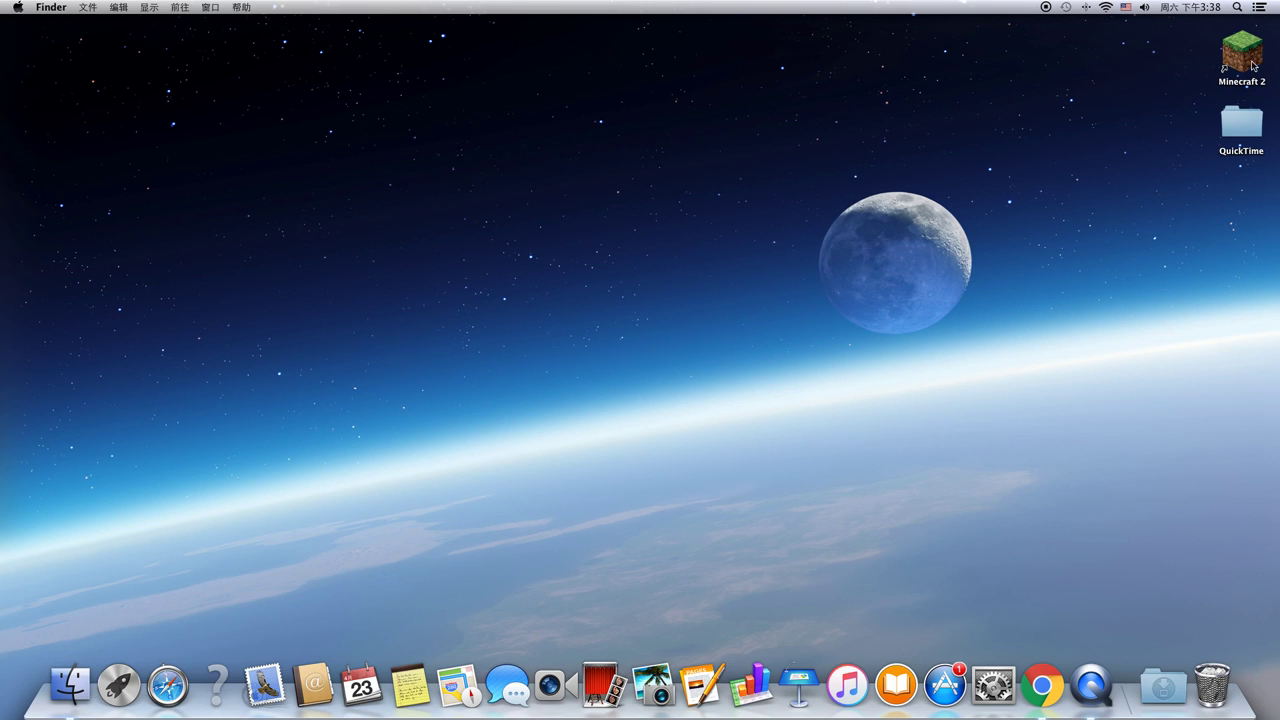
# Step: Launch Minecraft 2 and create a launcher profile named Matix Hax 1.9 that uses release Matix1.9
pyautogui.doubleClick(1244, 58)
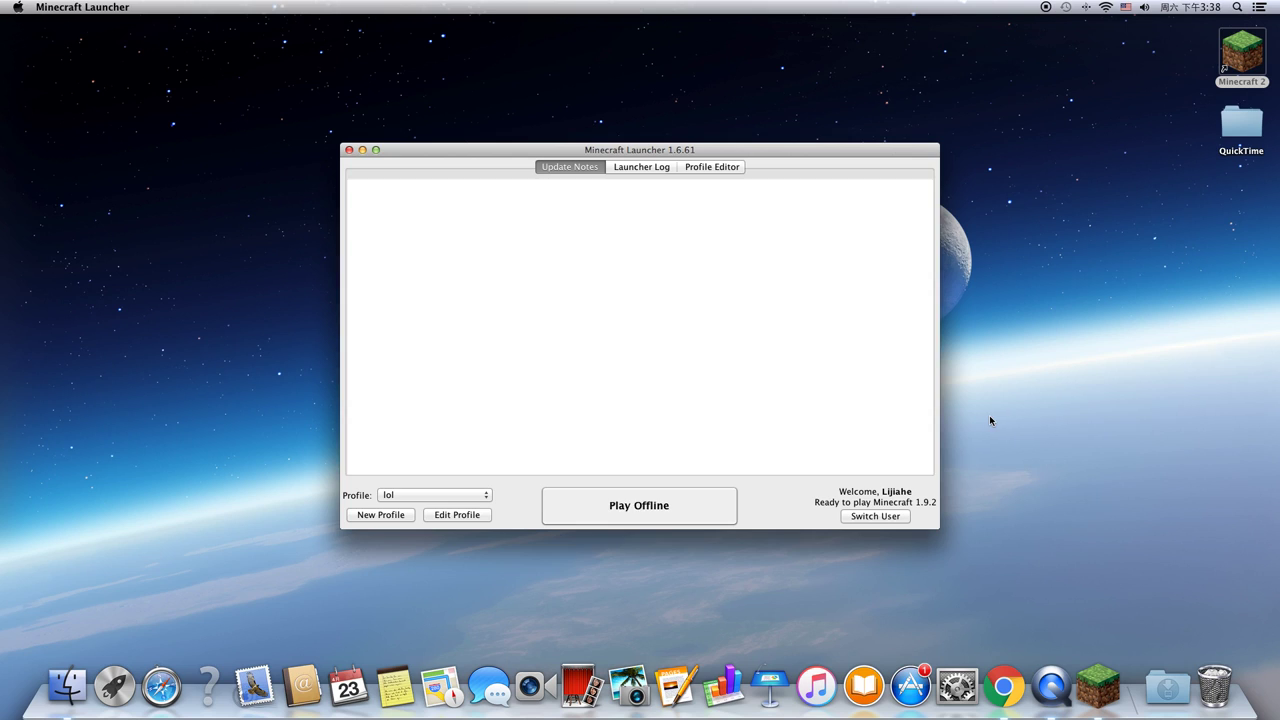
pyautogui.click(484, 496)
pyautogui.click(525, 500)
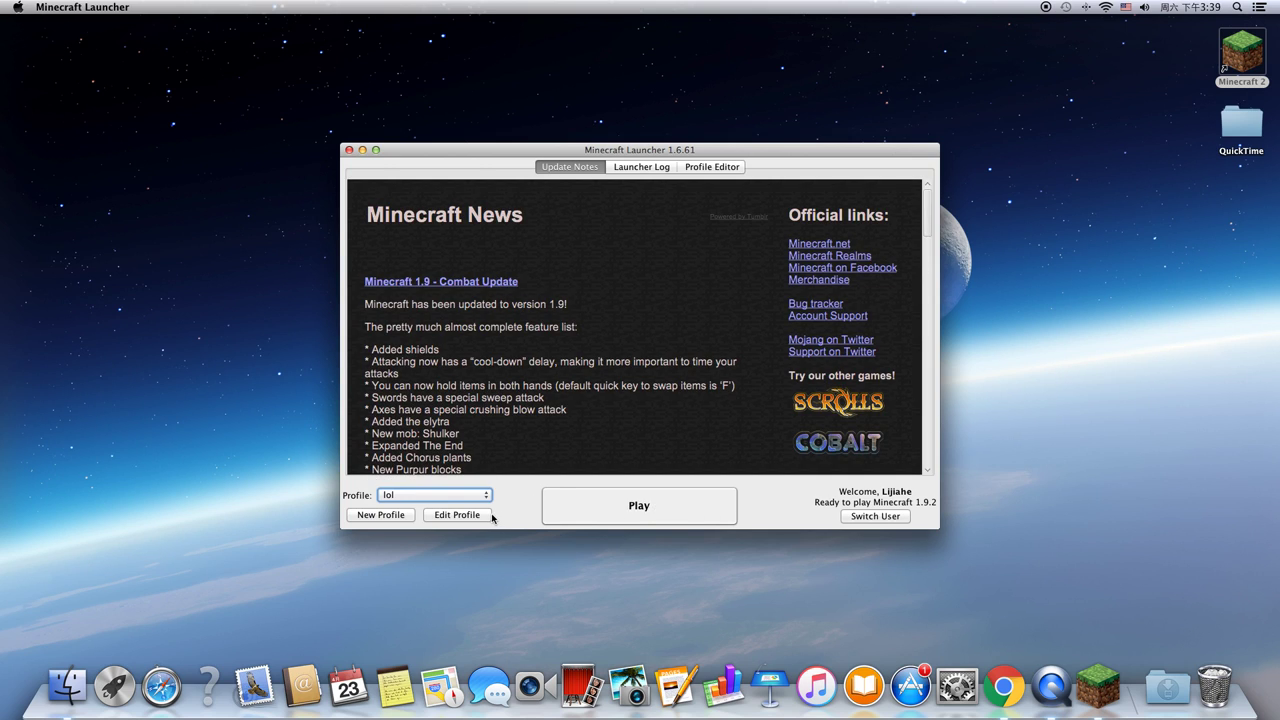
pyautogui.click(375, 516)
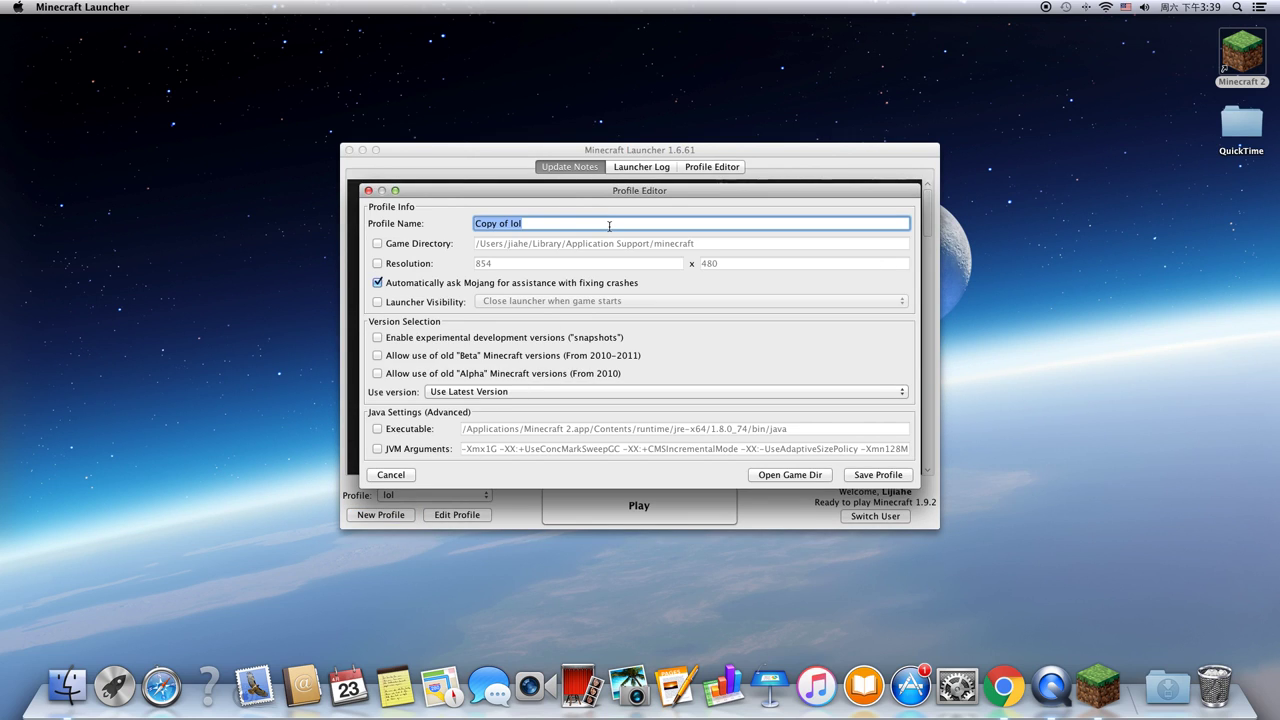
pyautogui.write('Matix Hax 1.9')
pyautogui.click(530, 393)
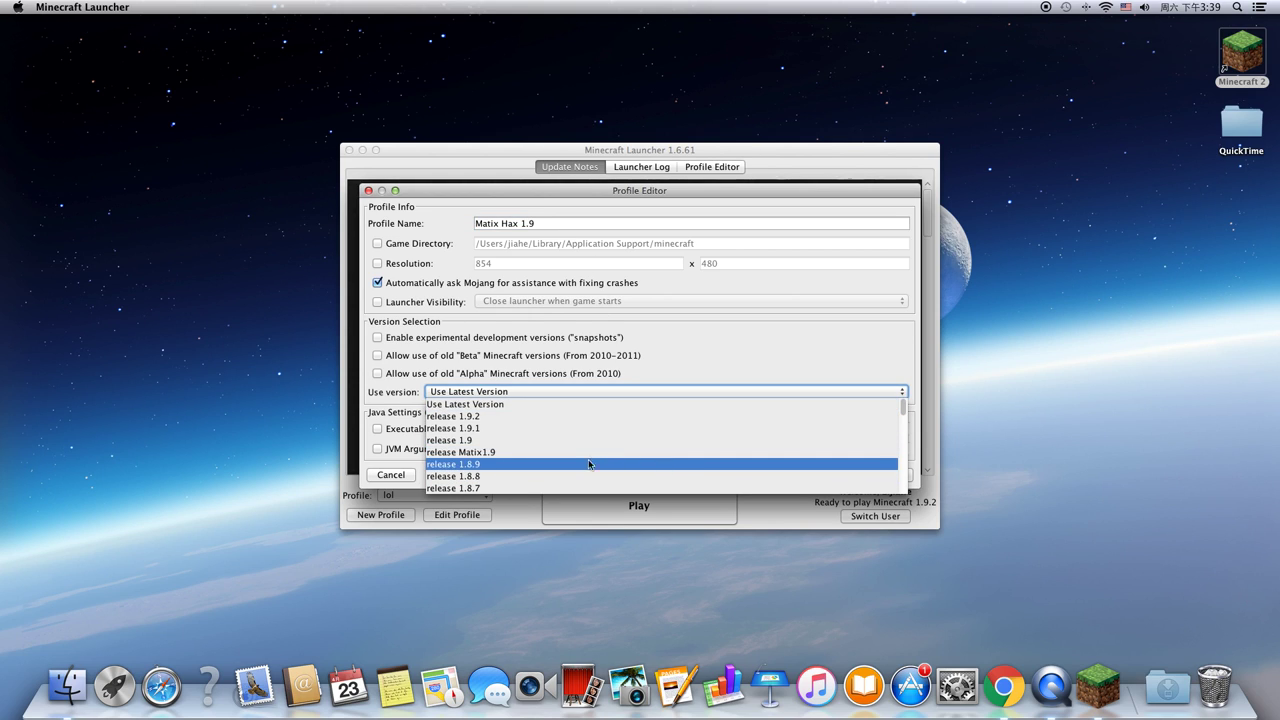
pyautogui.click(516, 456)
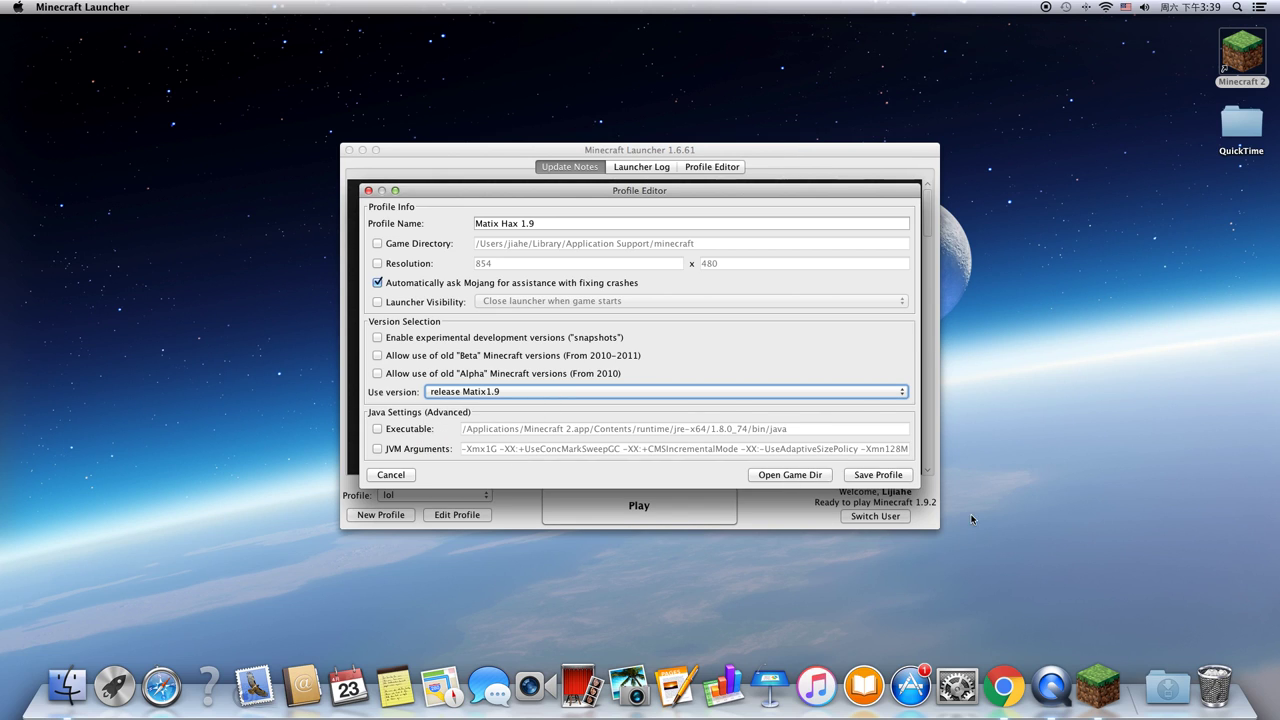
pyautogui.click(878, 475)
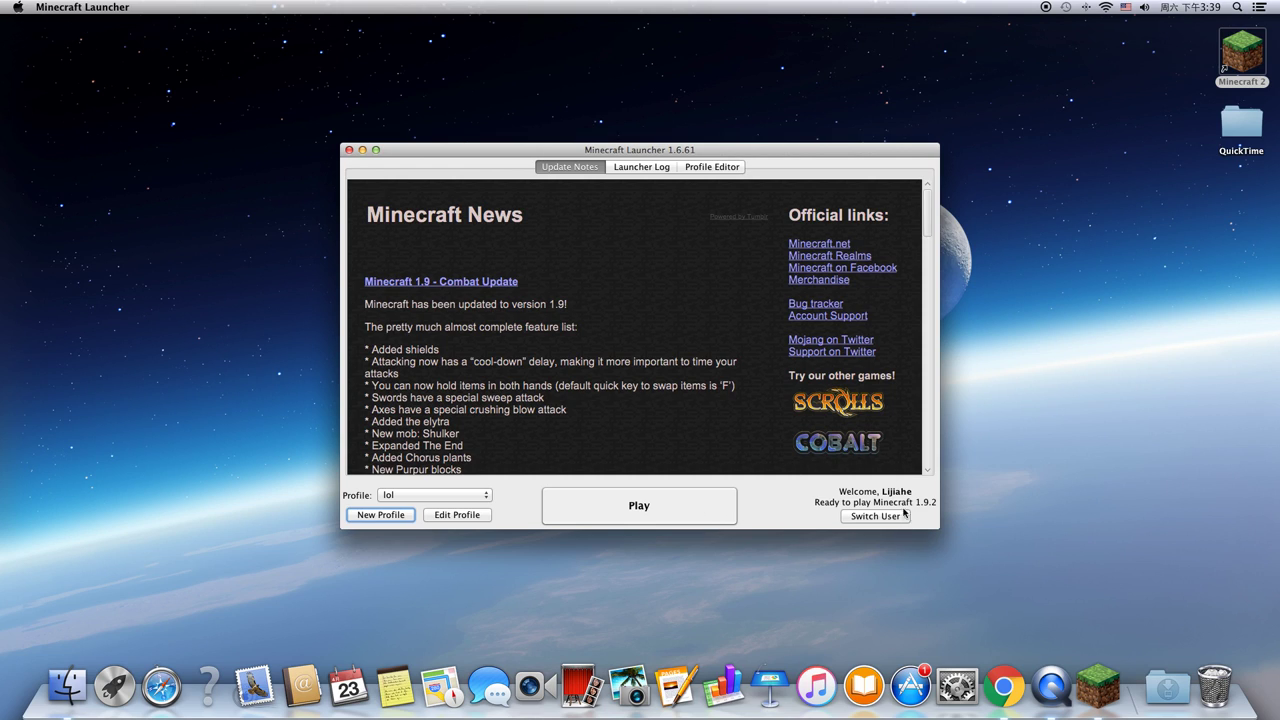
# Step: Select the Matix Hax 1.9 profile, start the game with it, and switch the game to full screen
pyautogui.click(460, 492)
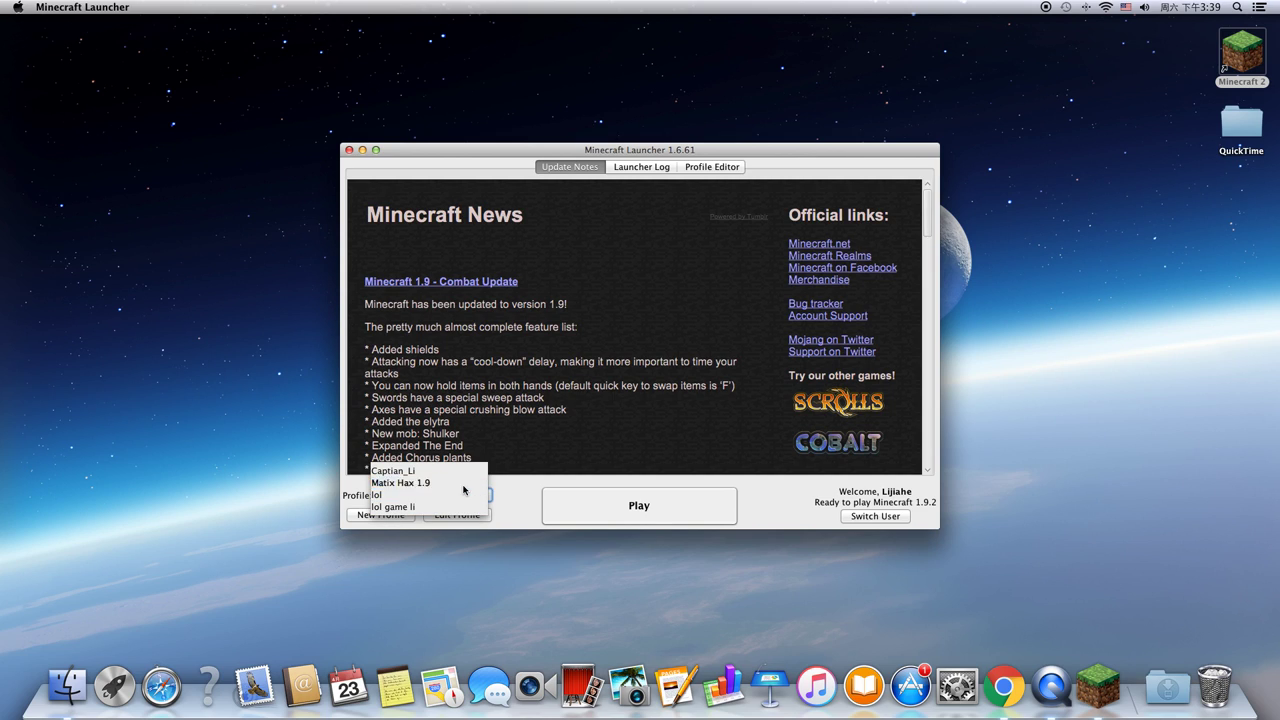
pyautogui.click(463, 489)
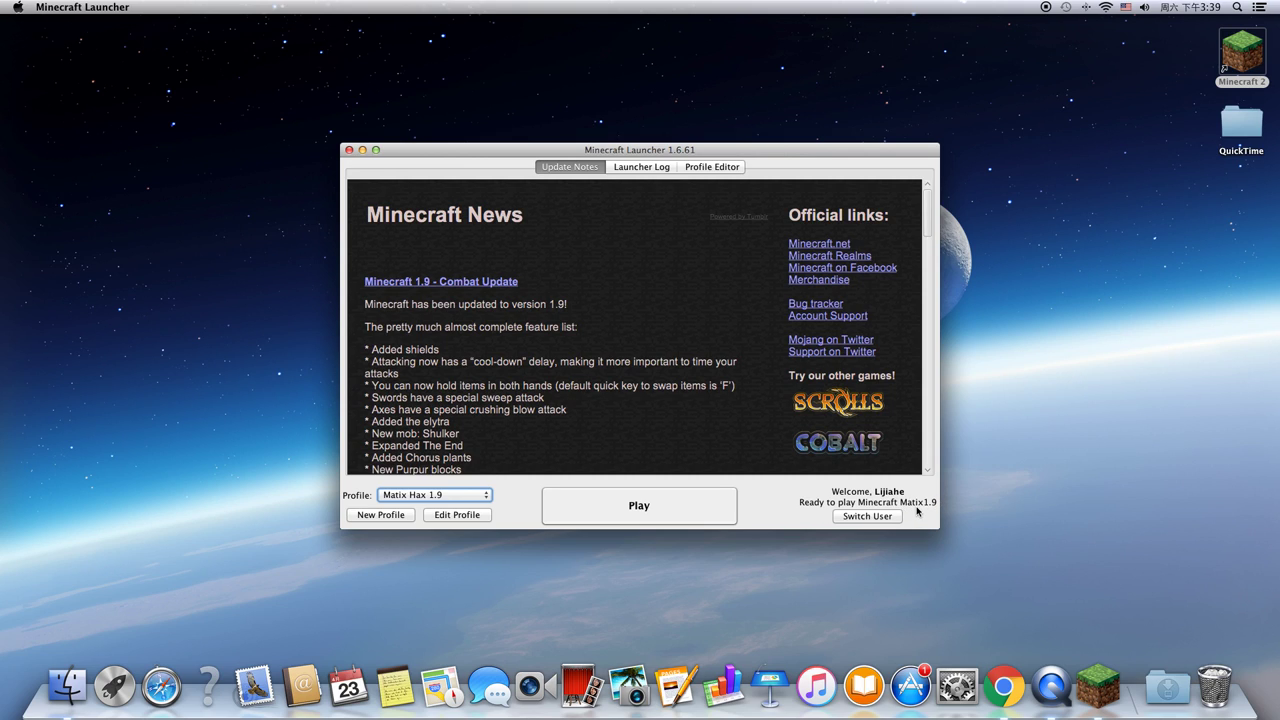
pyautogui.click(655, 509)
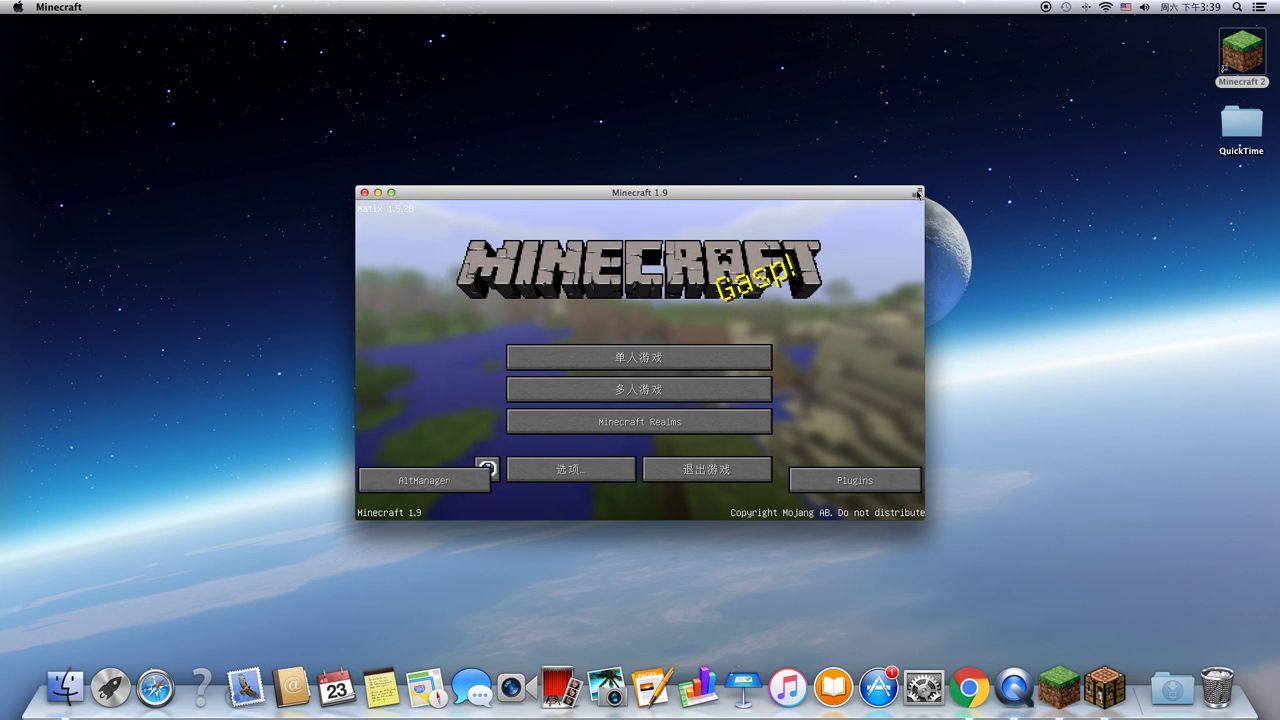
pyautogui.press('F11')
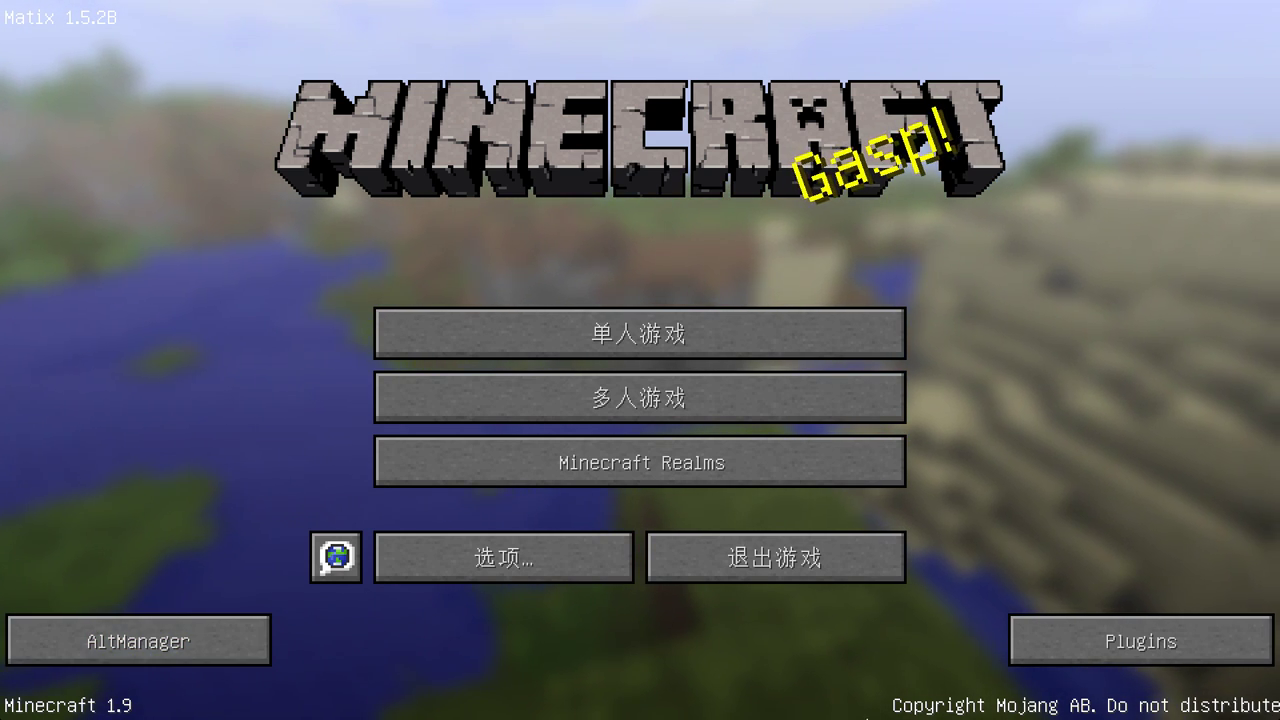
# Step: Examine the list of available Matix plugins and their descriptions, then return to the title screen
pyautogui.click(1040, 650)
pyautogui.click(636, 511)
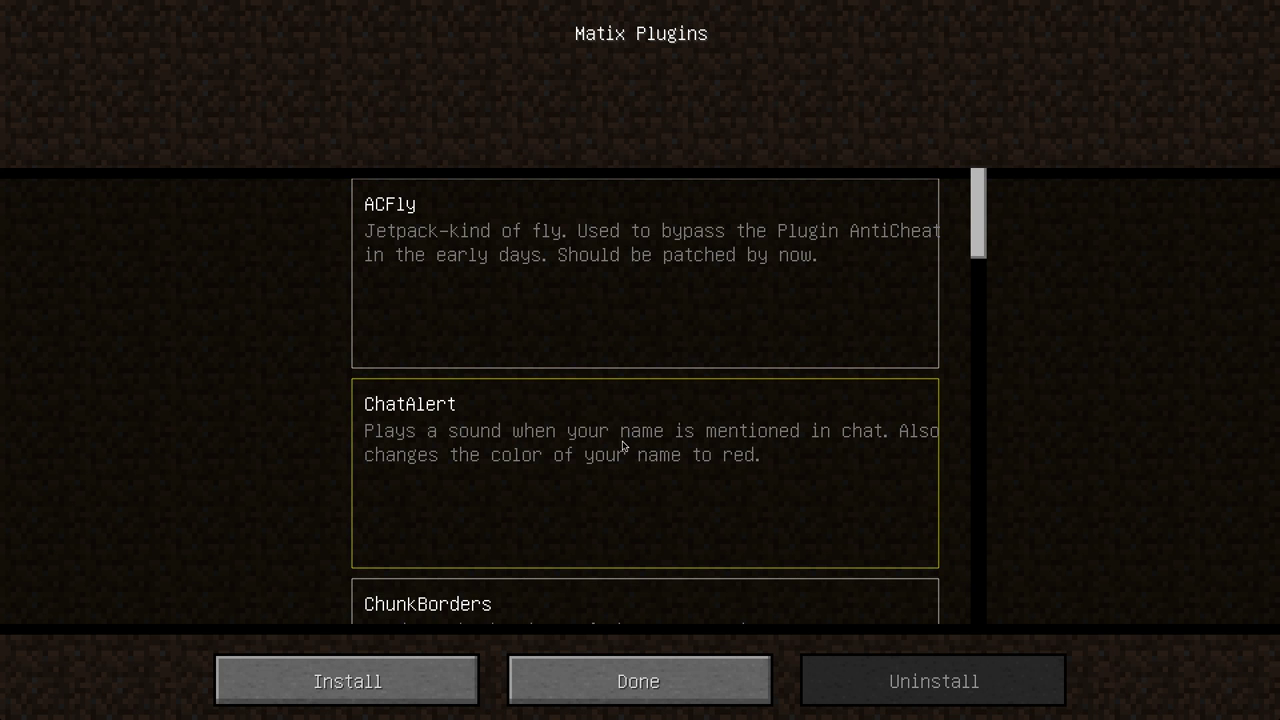
pyautogui.scroll(-10, 622, 447)
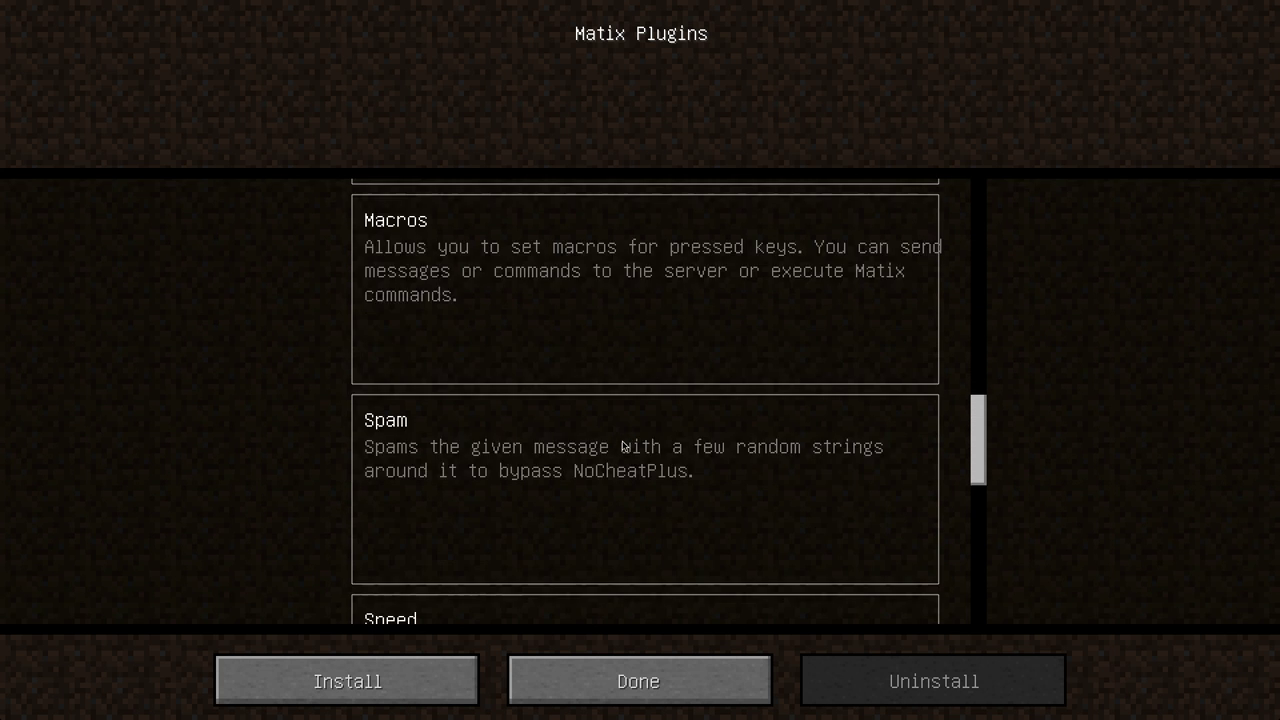
pyautogui.scroll(-6, 622, 447)
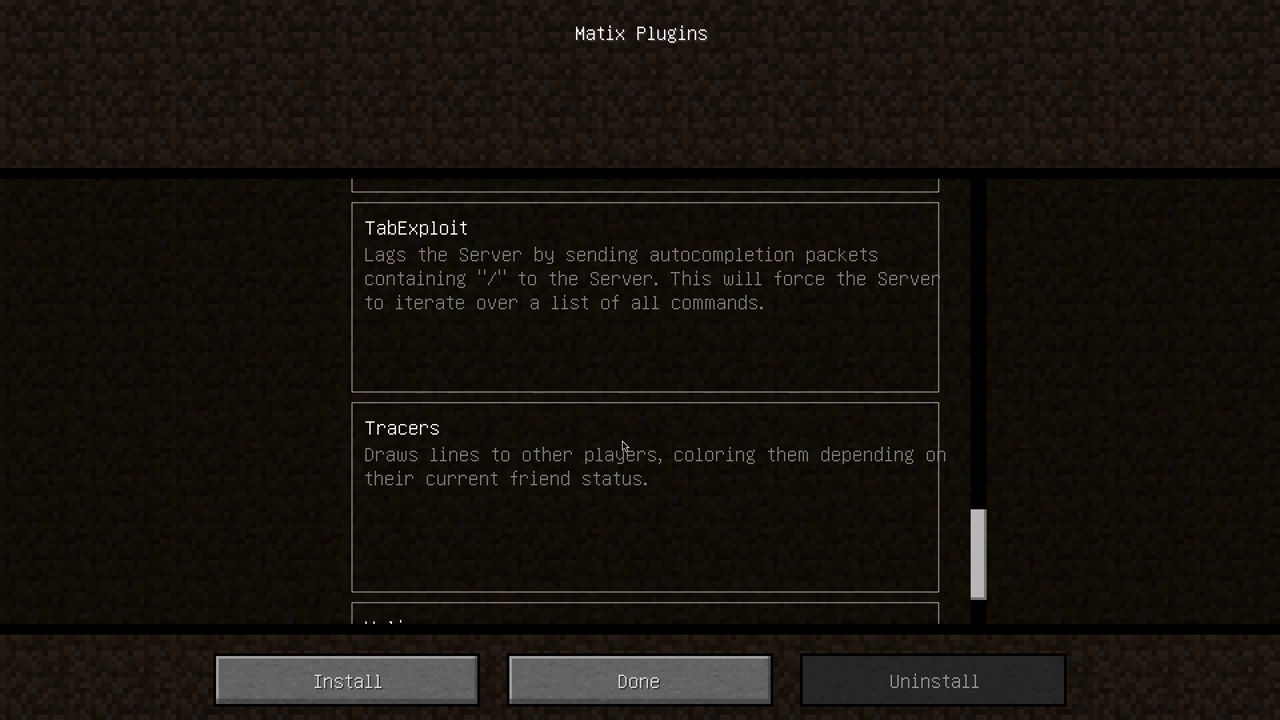
pyautogui.scroll(-2, 622, 447)
pyautogui.scroll(7, 622, 447)
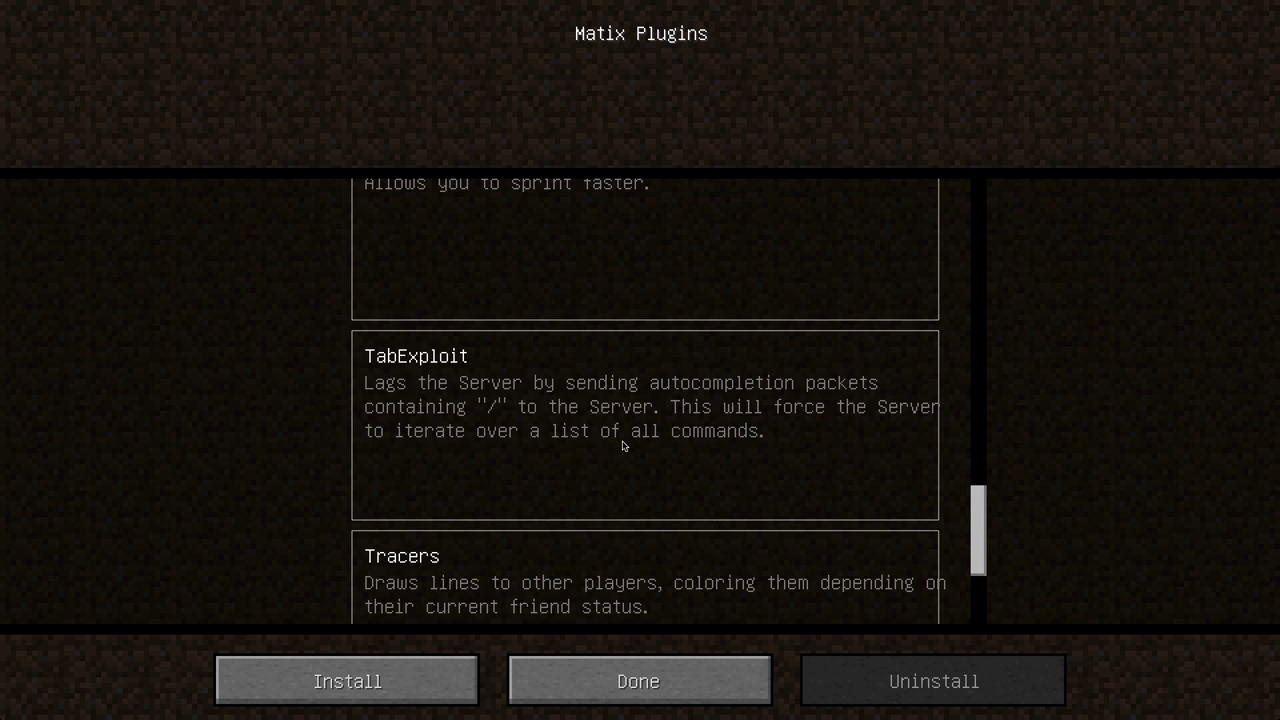
pyautogui.scroll(3, 622, 447)
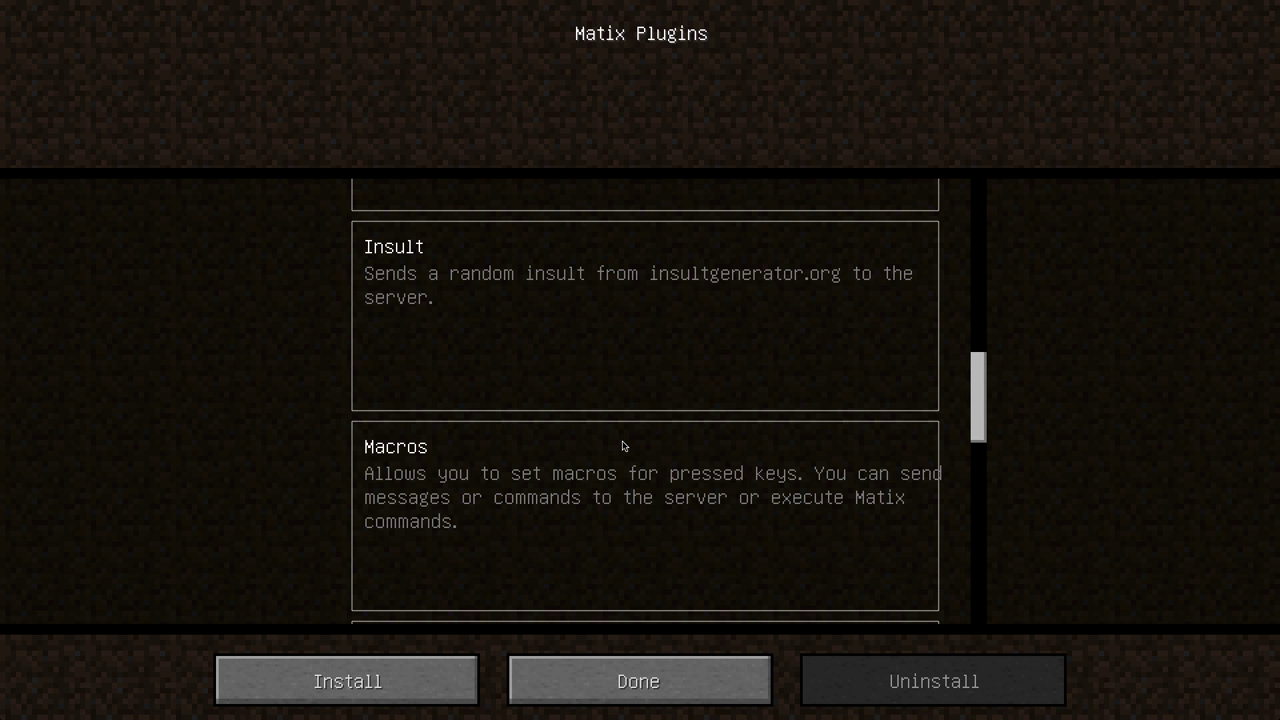
pyautogui.scroll(6, 622, 447)
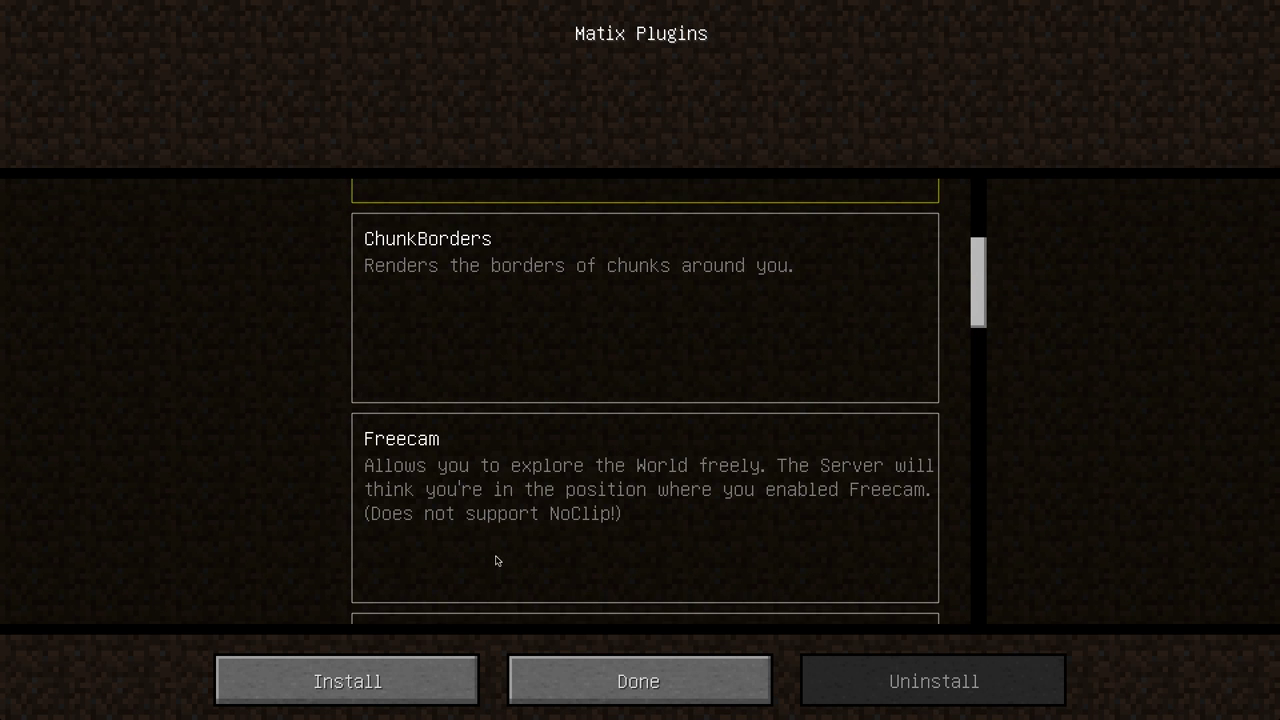
pyautogui.scroll(4, 531, 473)
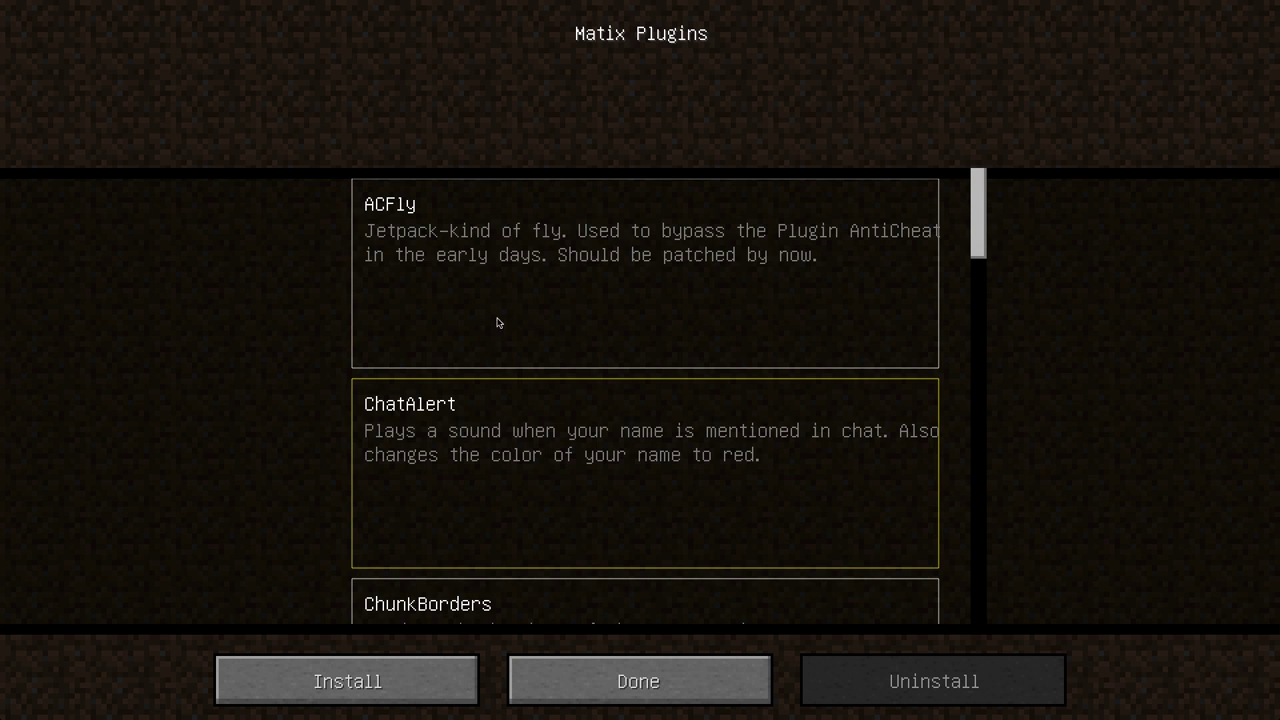
pyautogui.click(757, 677)
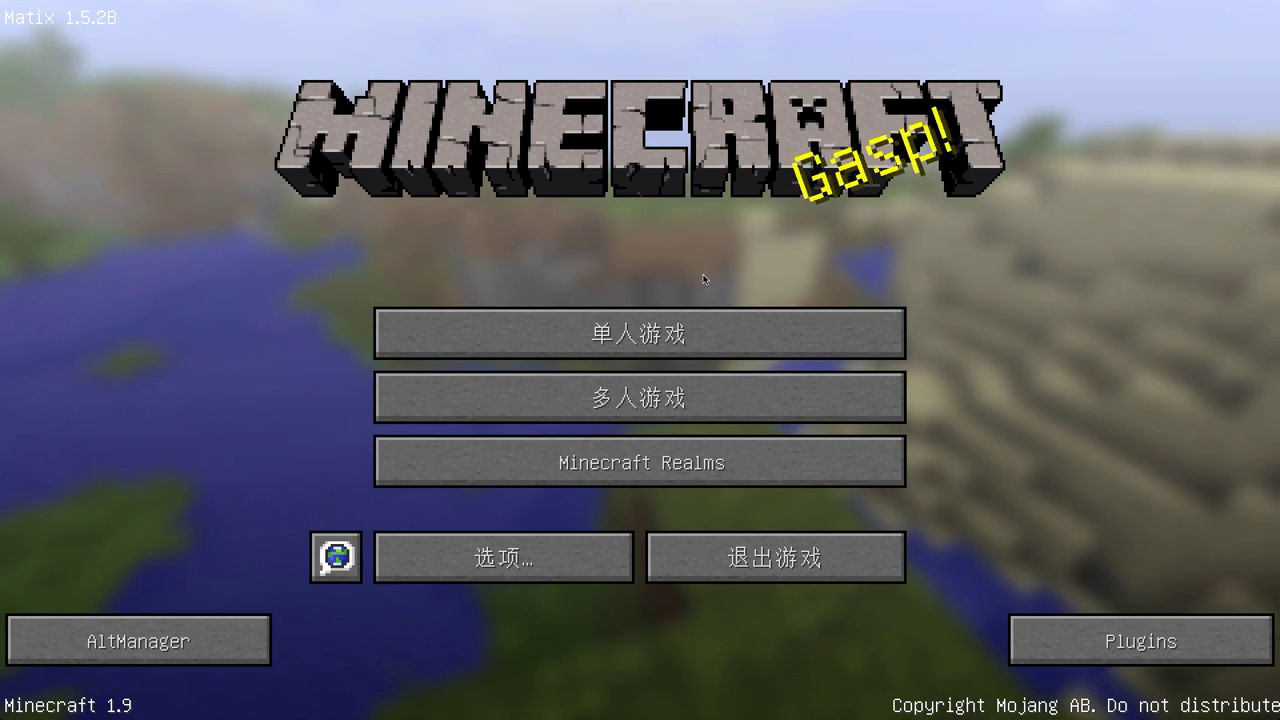
# Step: Enter multiplayer mode to join the MineSwine server
pyautogui.click(791, 387)
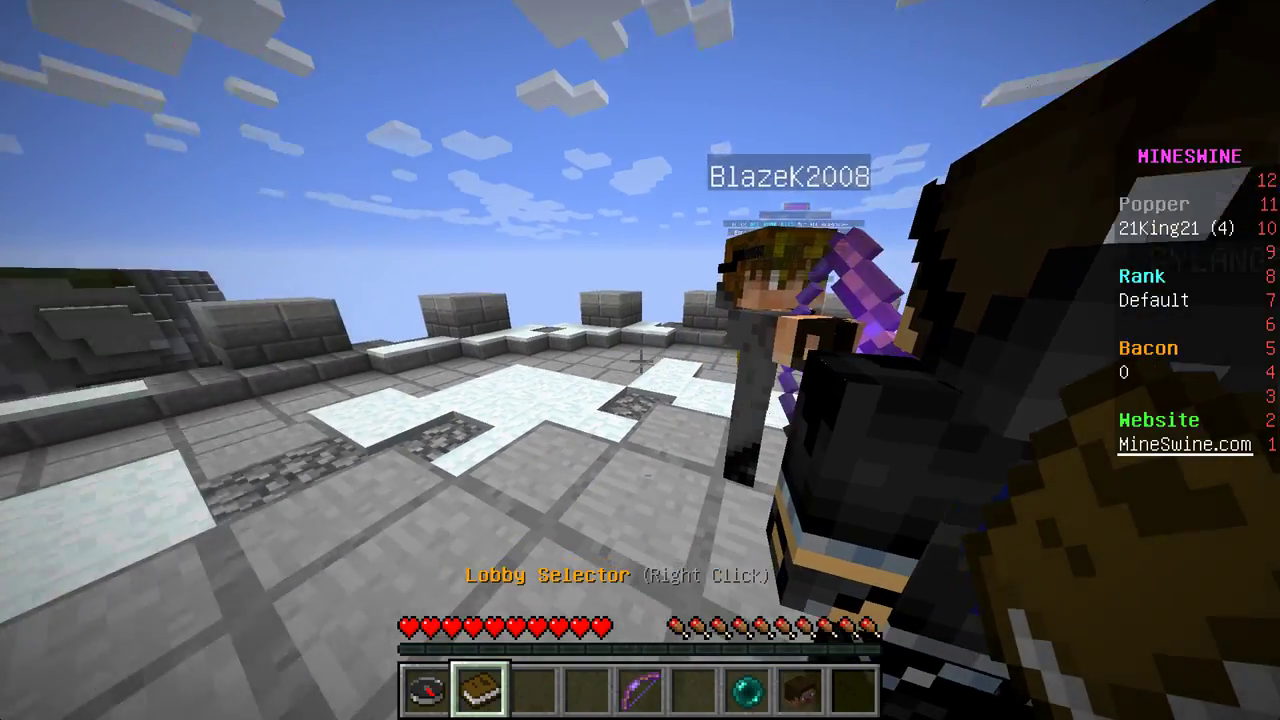
# Step: Examine the Matix hack menu with its movement, combat, render and player categories, then return to the game
pyautogui.press('Tab')
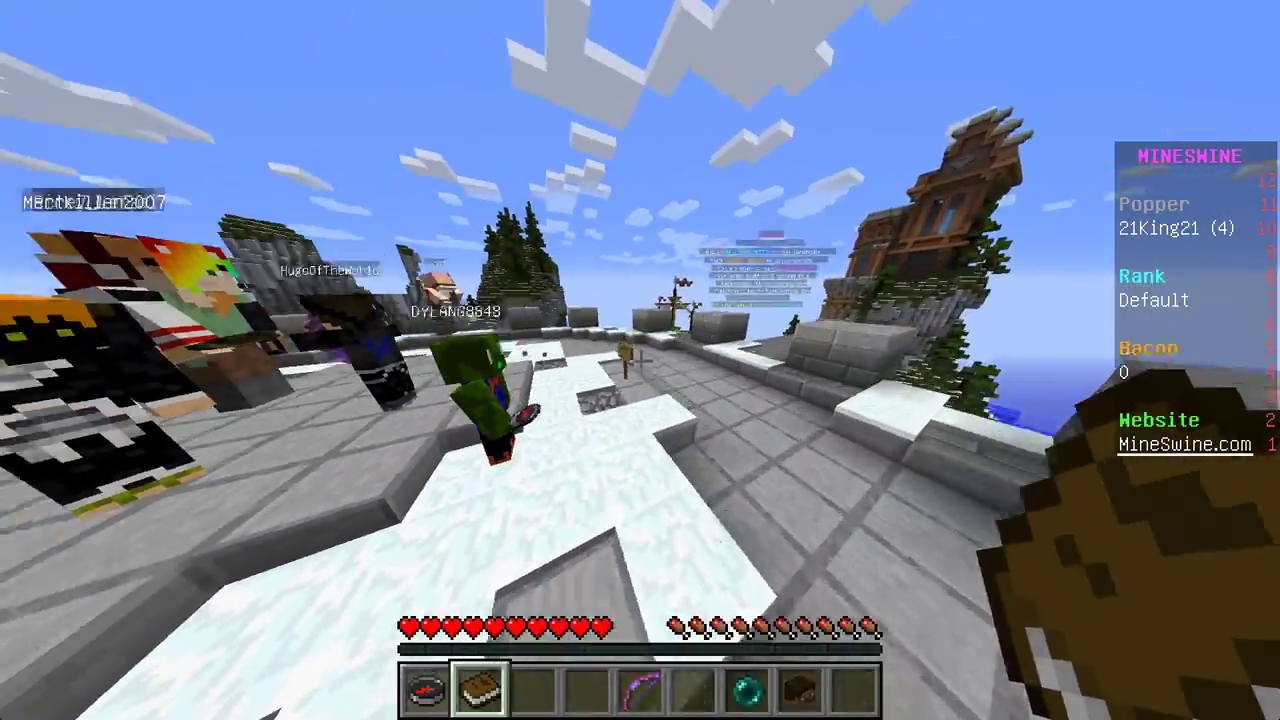
pyautogui.press('Shift_R')
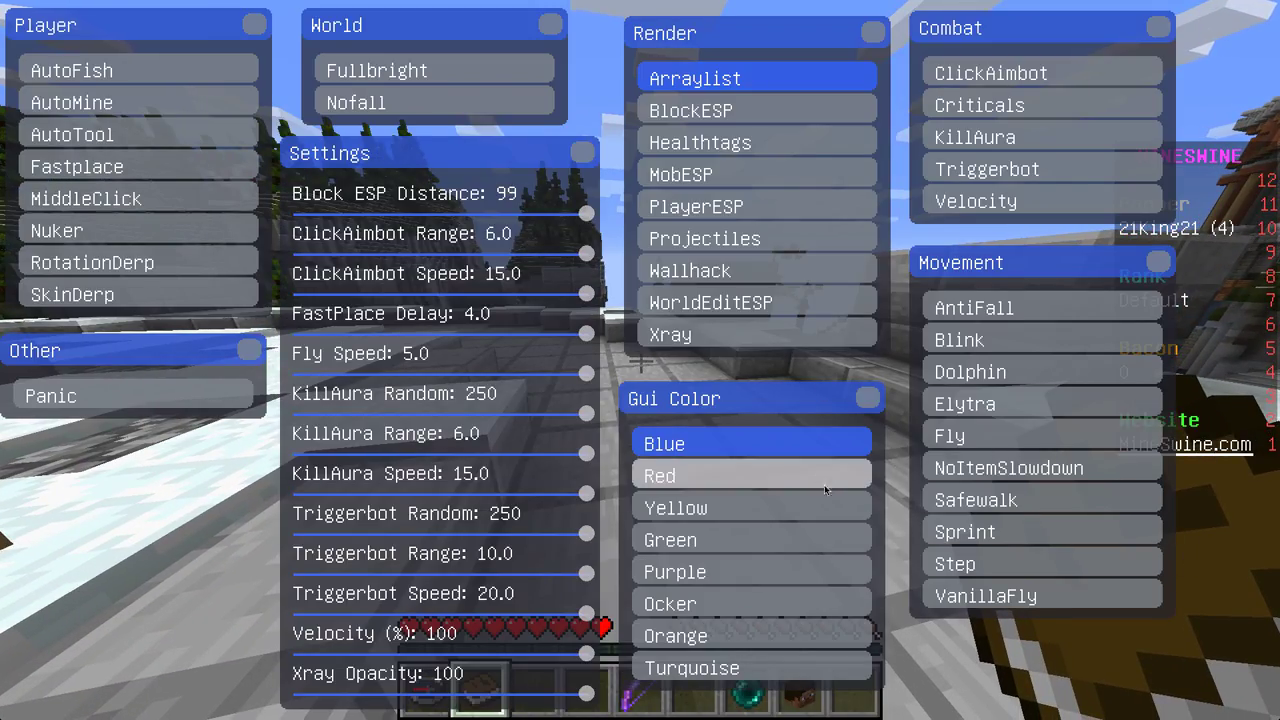
pyautogui.press('Escape')
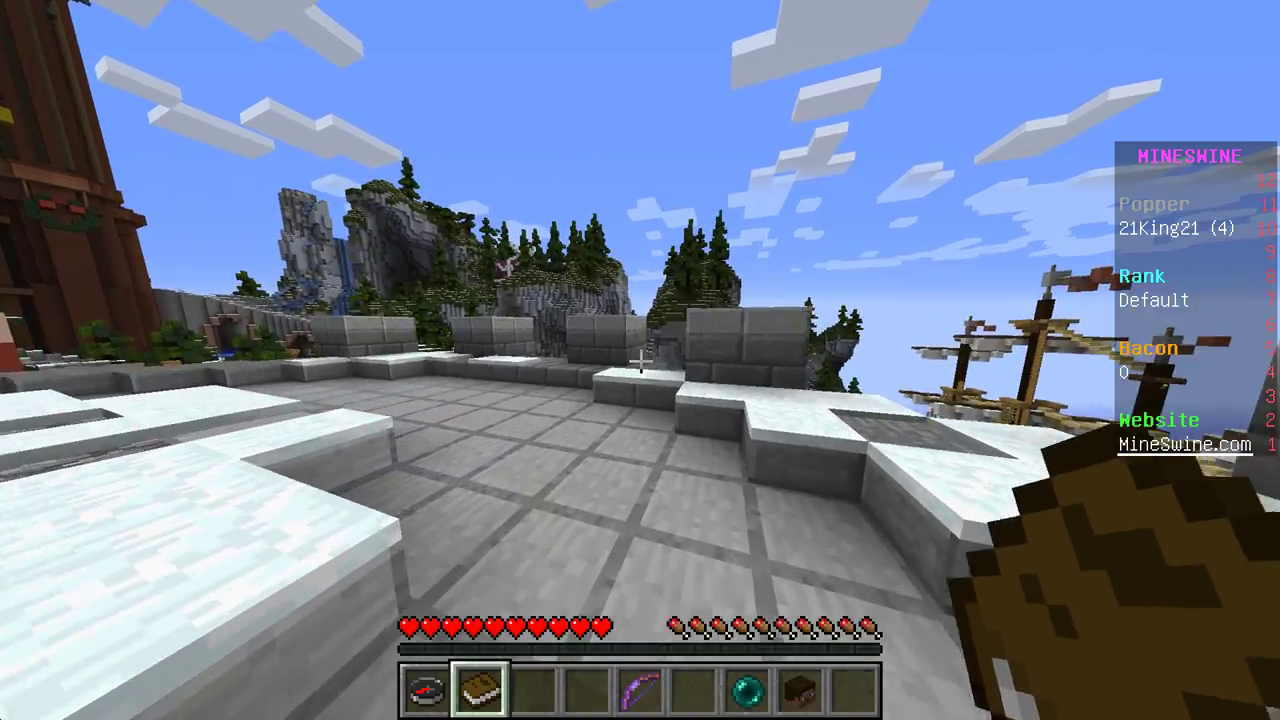
# Step: Hold the Player Popper bow, enable the Fly movement hack, and fly high above the lobby
pyautogui.press('5')
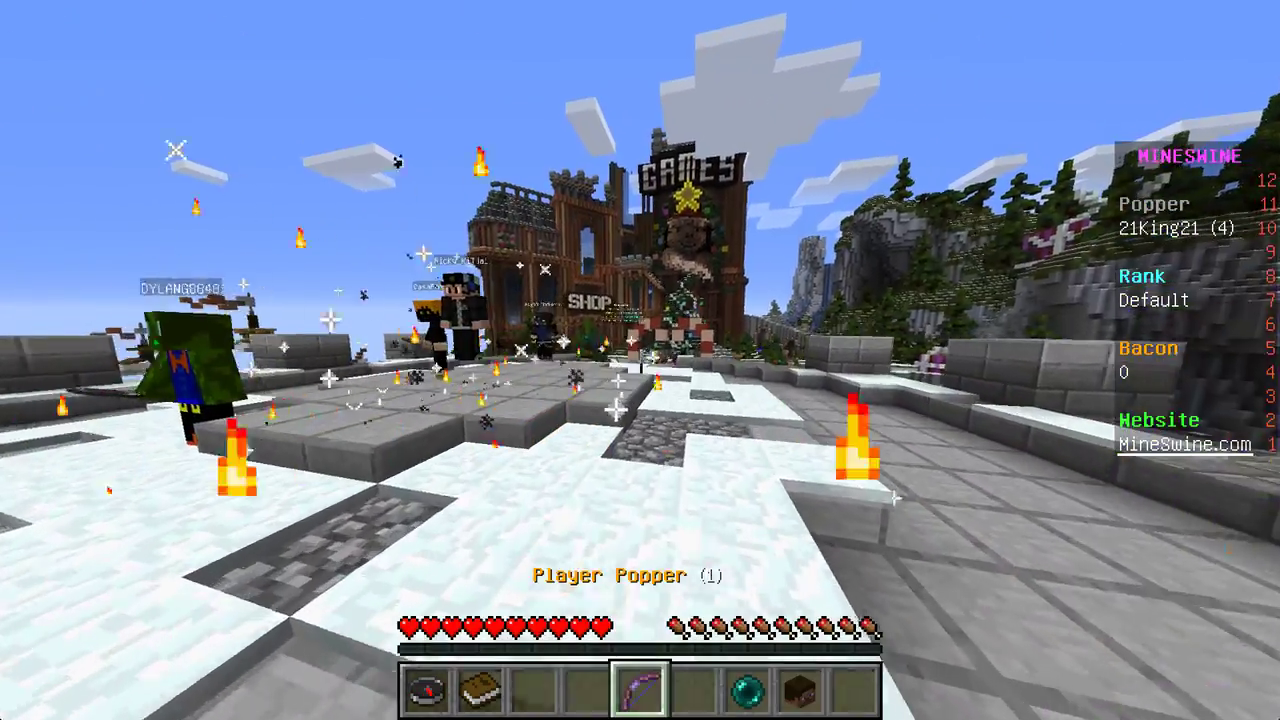
pyautogui.press('Shift_R')
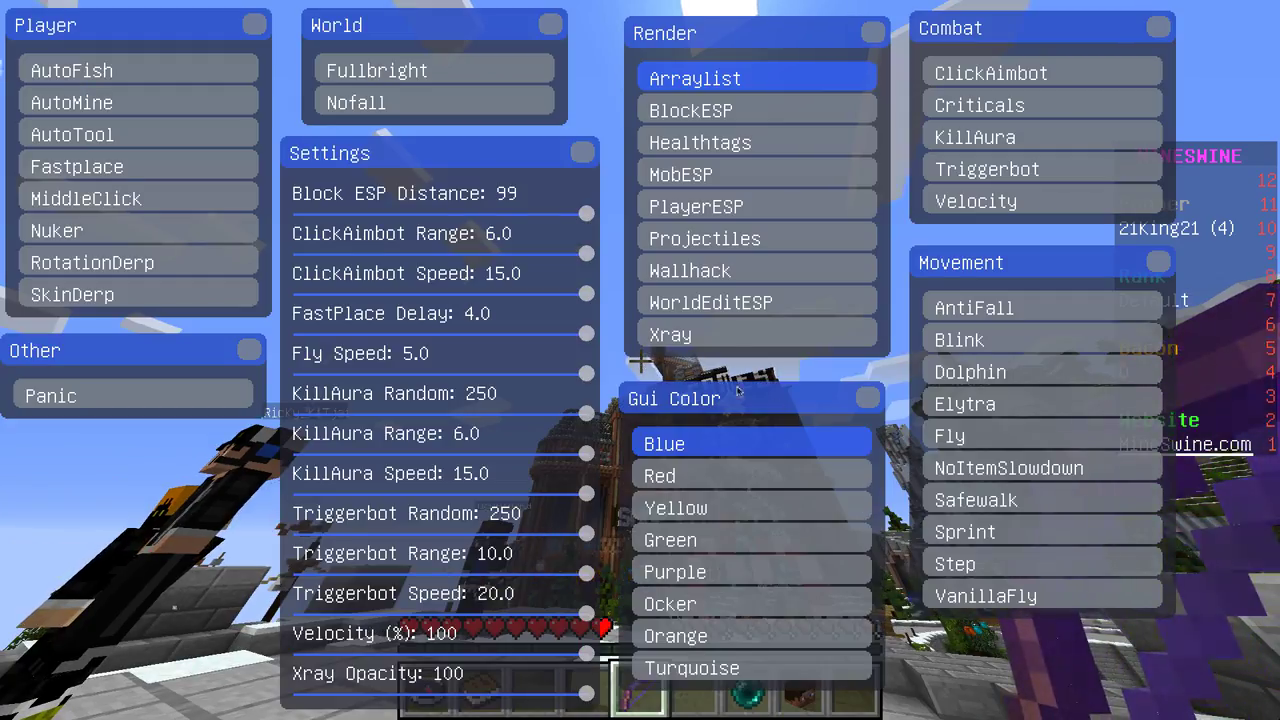
pyautogui.click(990, 436)
pyautogui.press('Escape')
pyautogui.press('space')
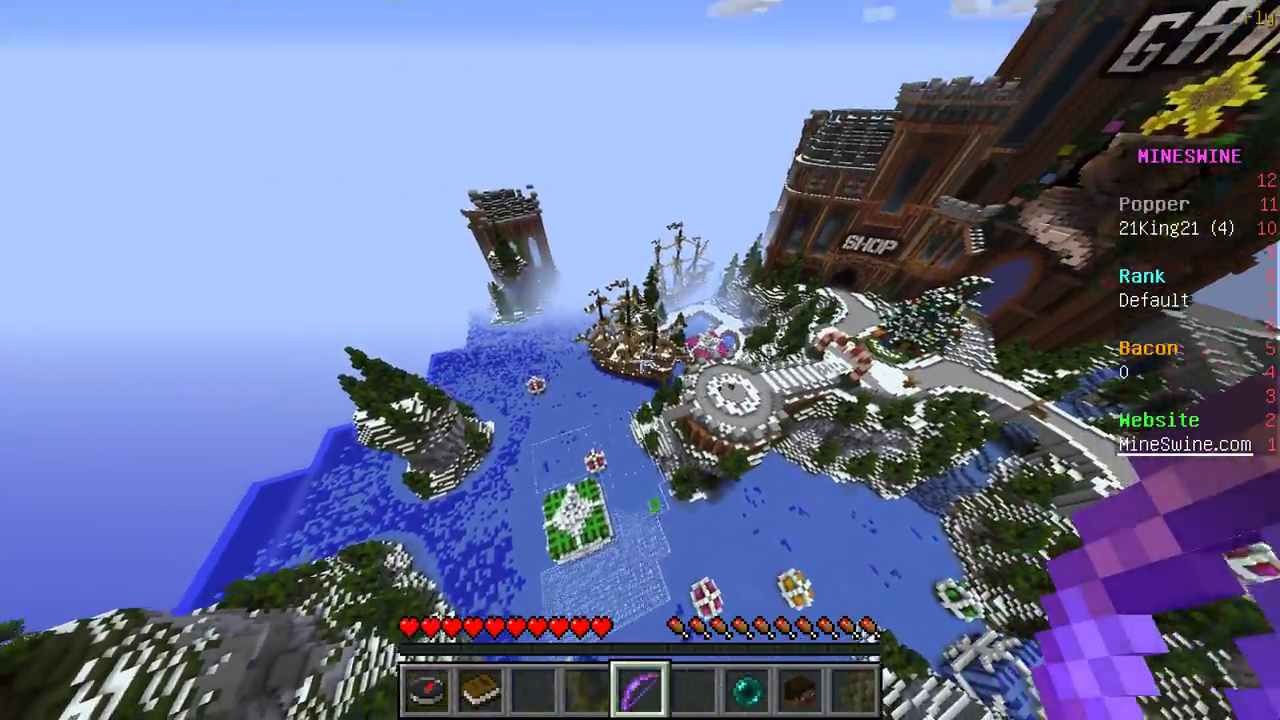
pyautogui.press('w')
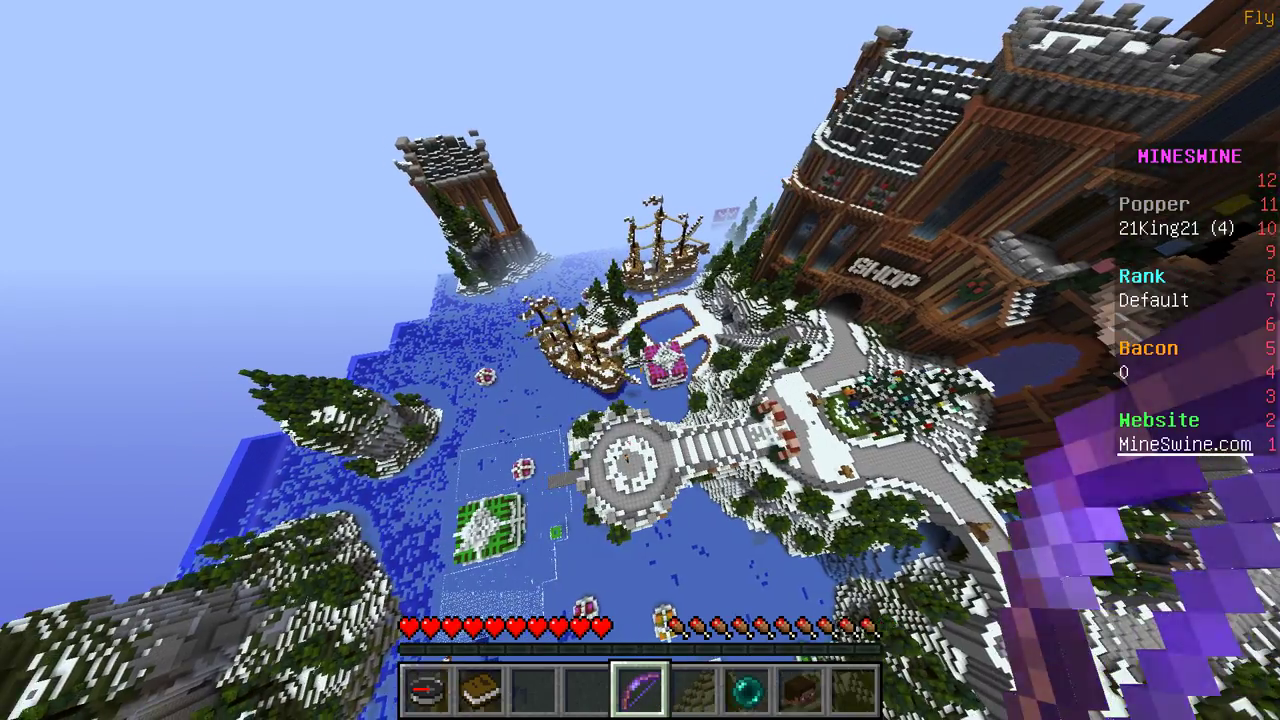
# Step: Disable the Fly hack and drop back down onto the lobby platform
pyautogui.press('Shift_R')
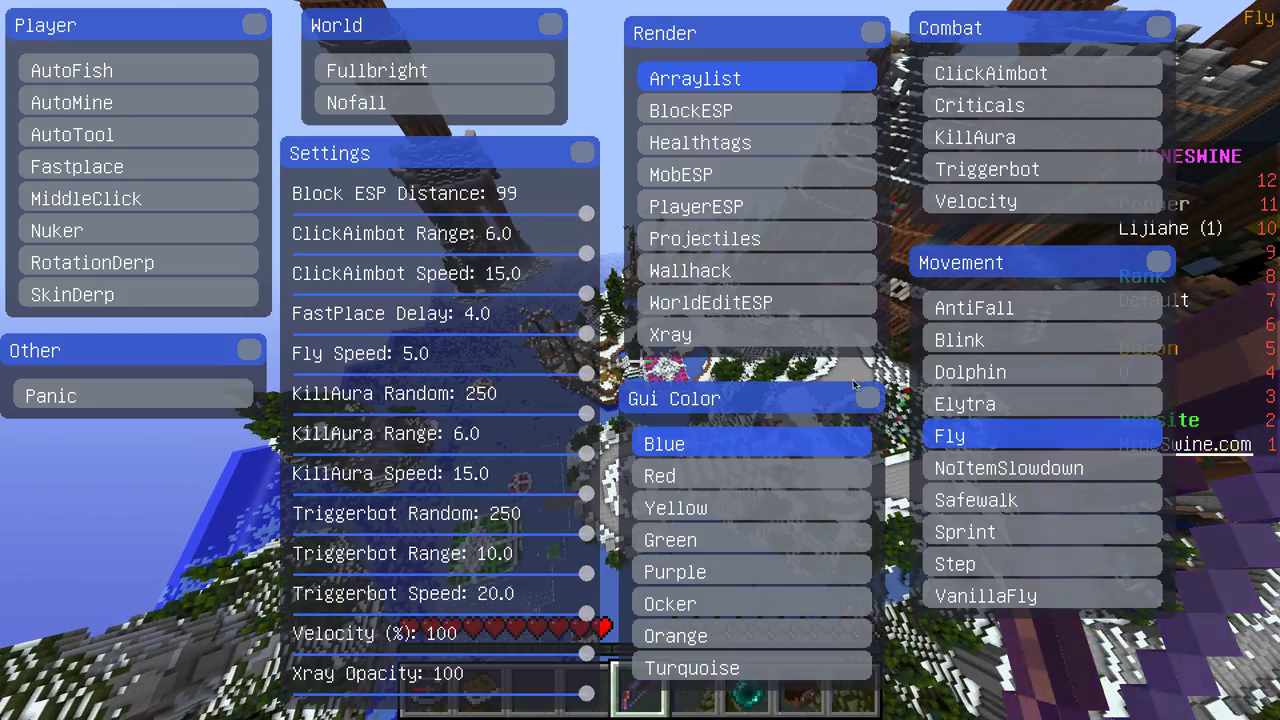
pyautogui.press('Escape')
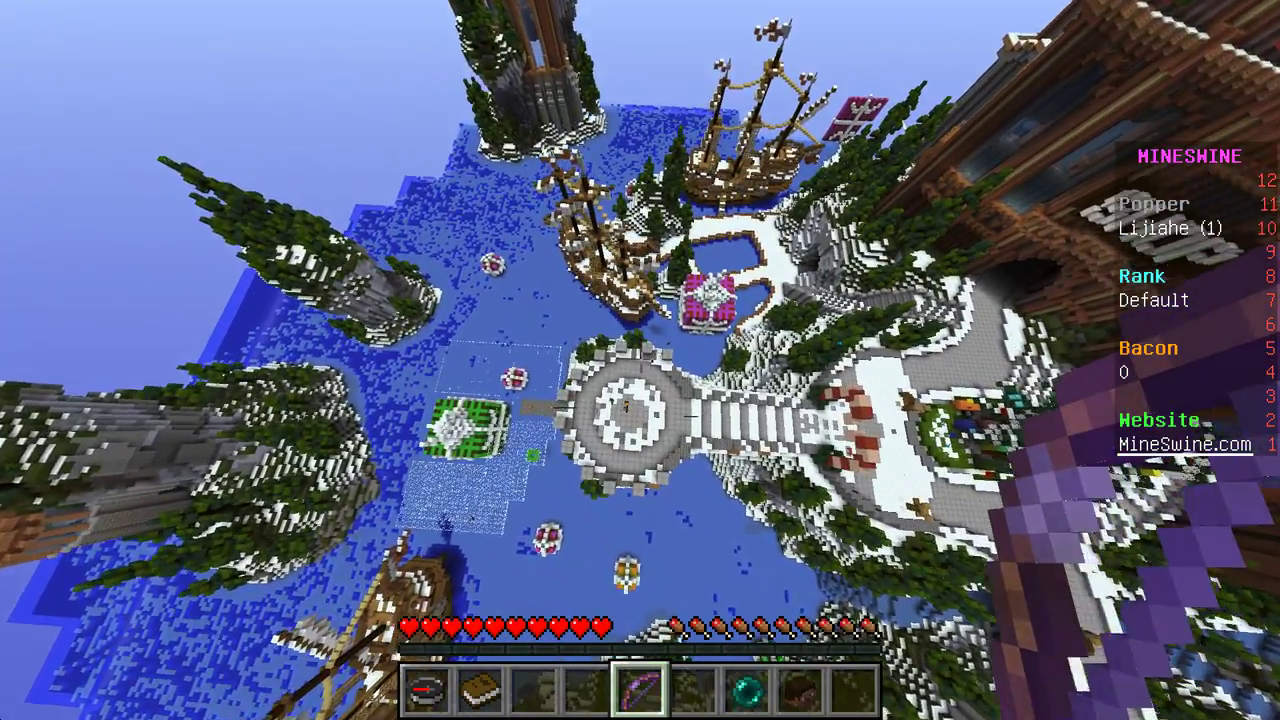
pyautogui.press('Shift_L')
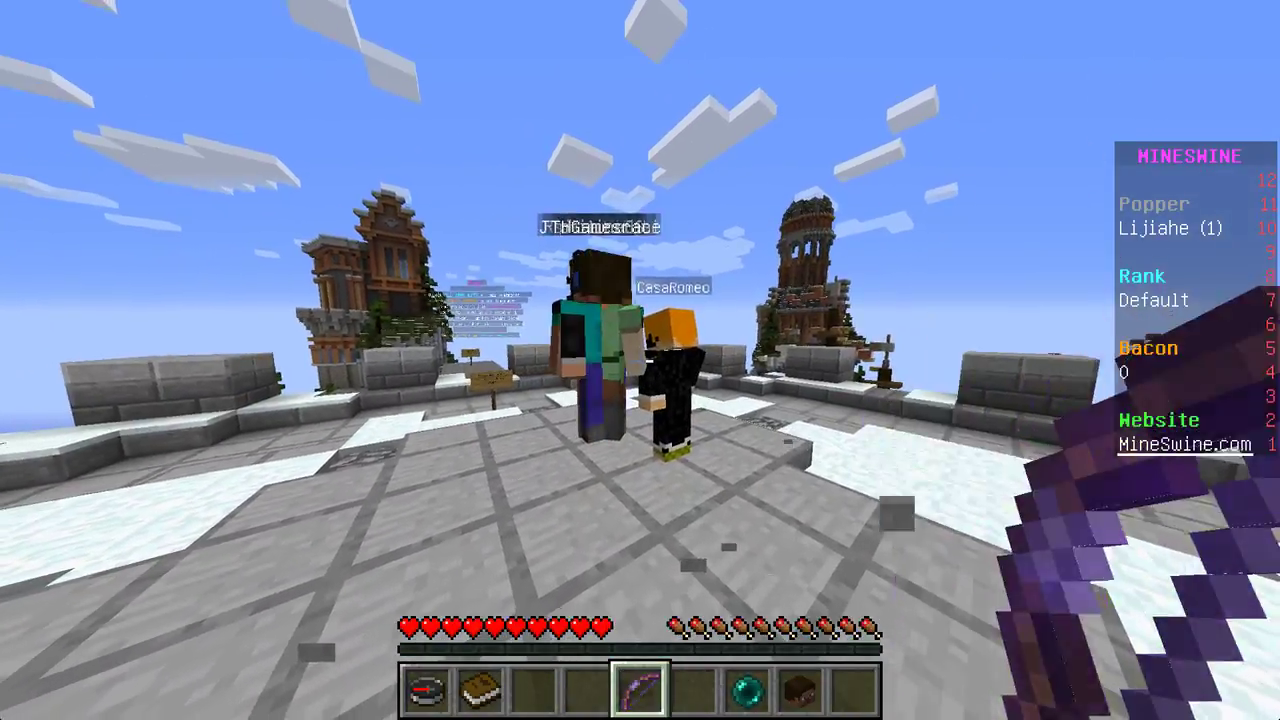
# Step: Shoot the Player Popper bow repeatedly at the players gathered on the lobby platform
pyautogui.rightClick(640, 360)
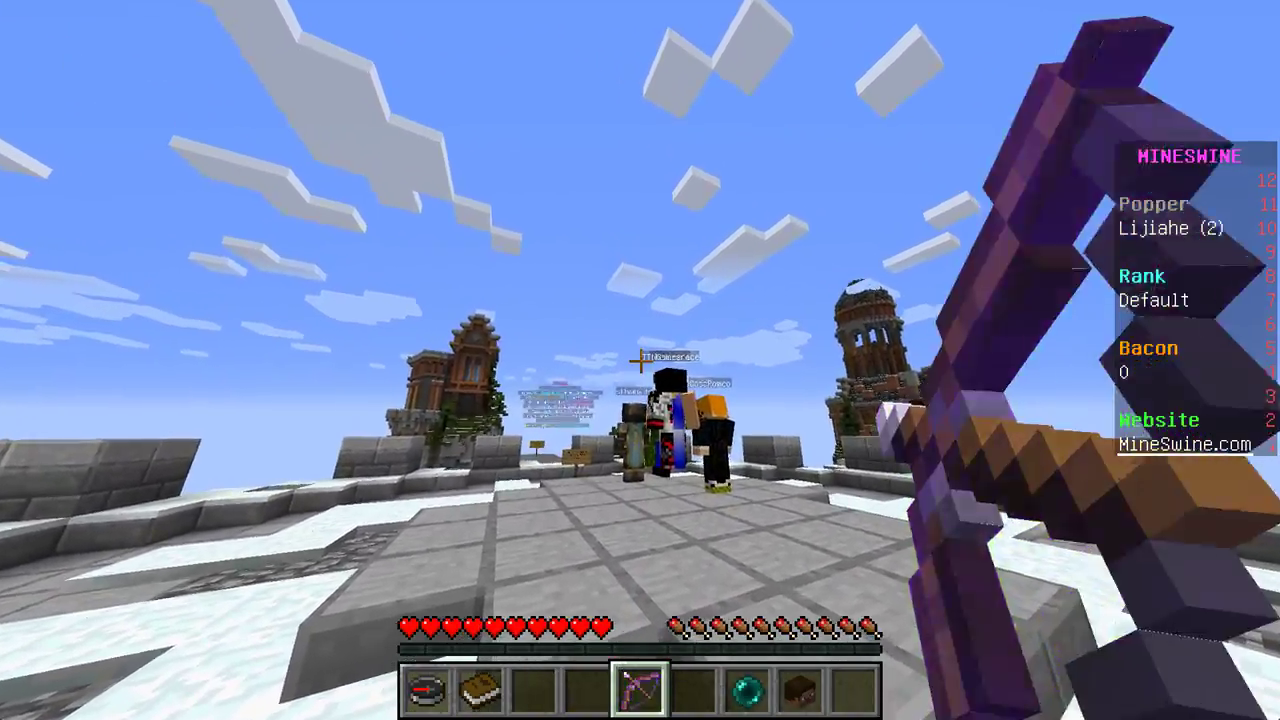
pyautogui.rightClick(640, 360)
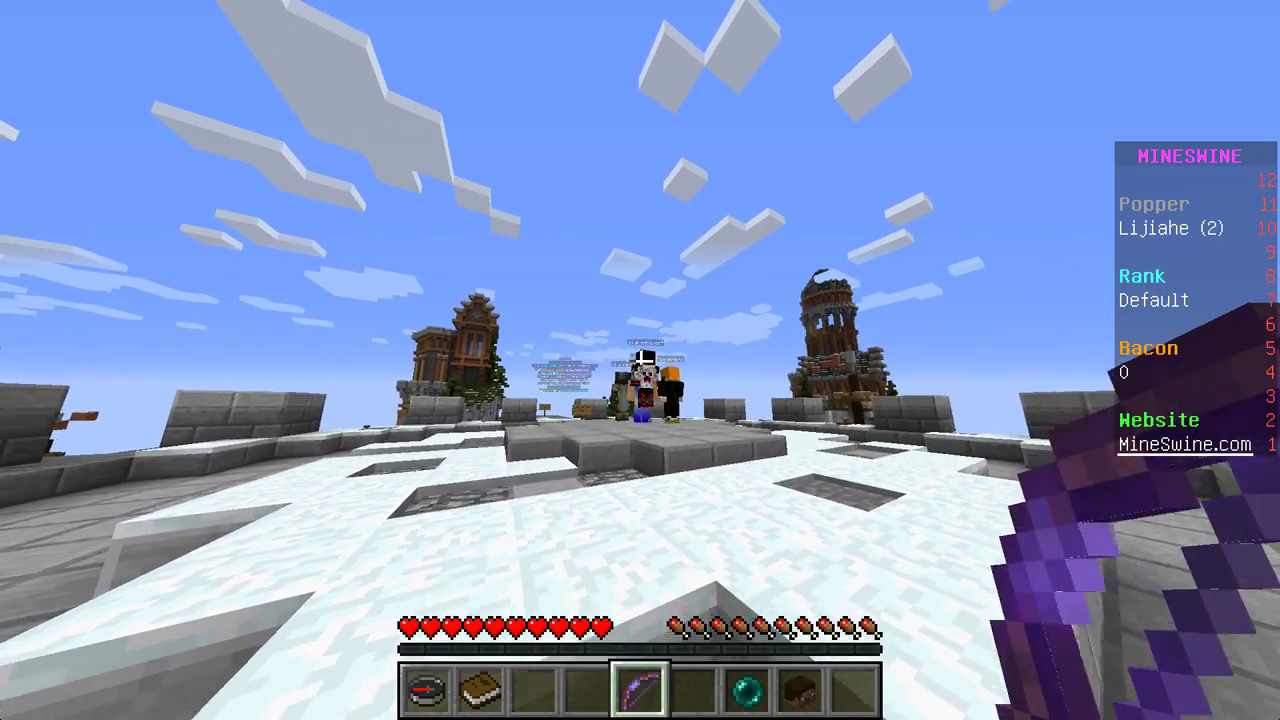
pyautogui.rightClick(640, 360)
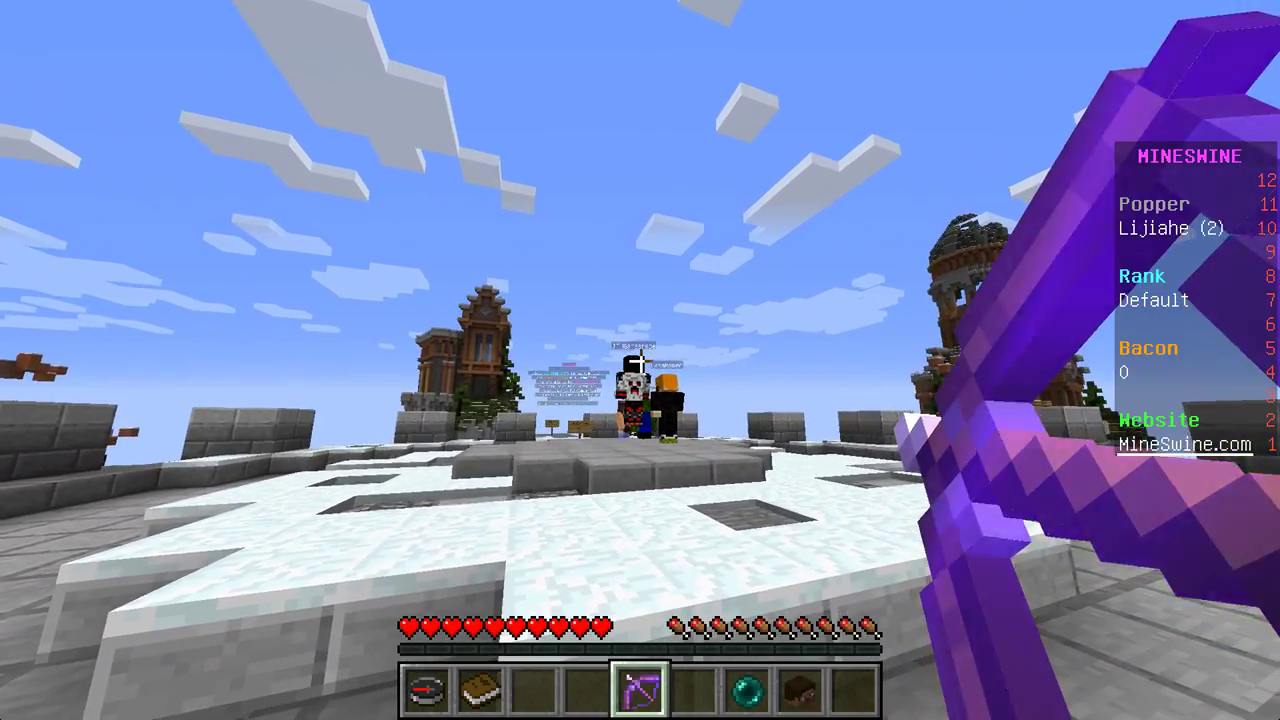
pyautogui.press('w')
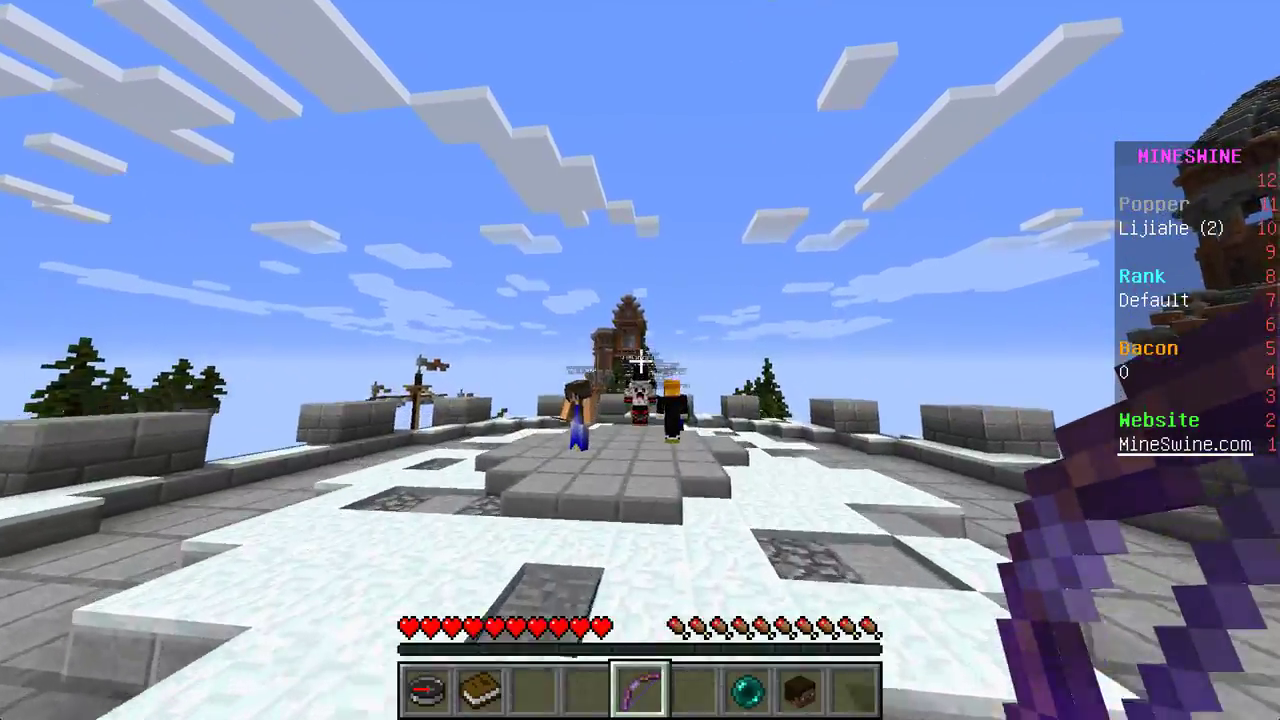
pyautogui.rightClick(640, 360)
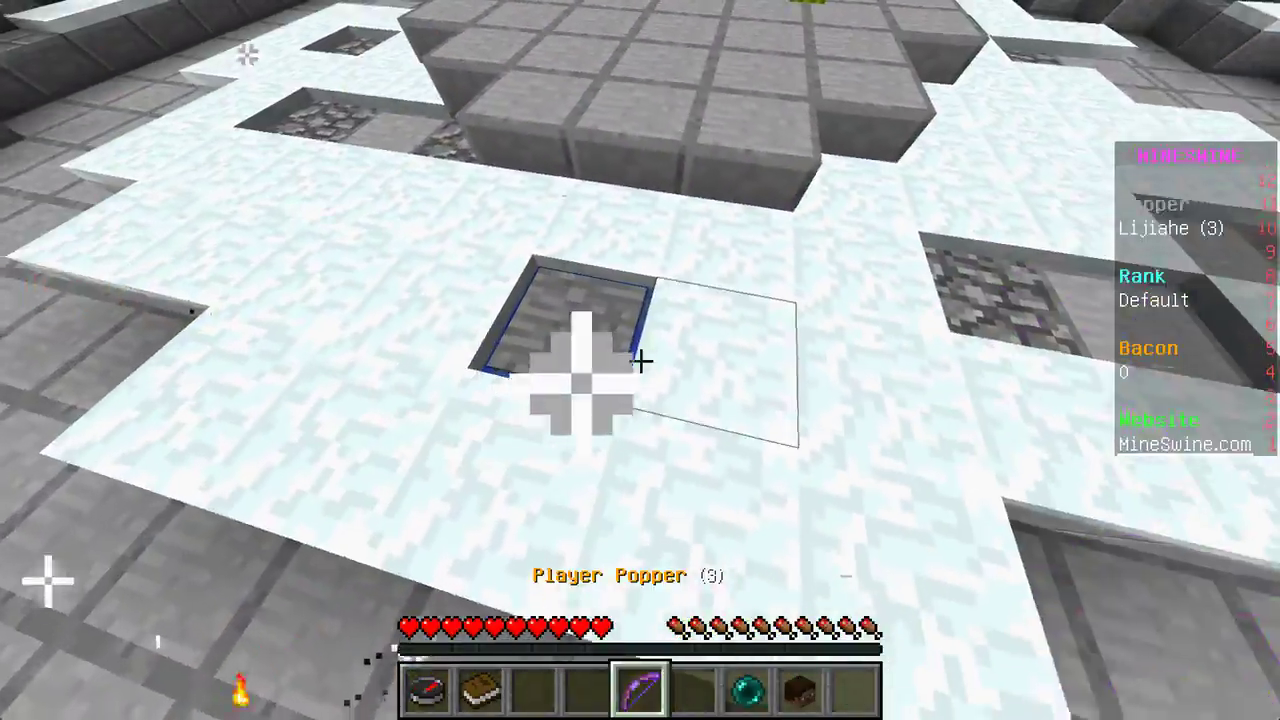
# Step: Walk across the platform past the sign and out to the end of the stone ledge over the water
pyautogui.press('w')
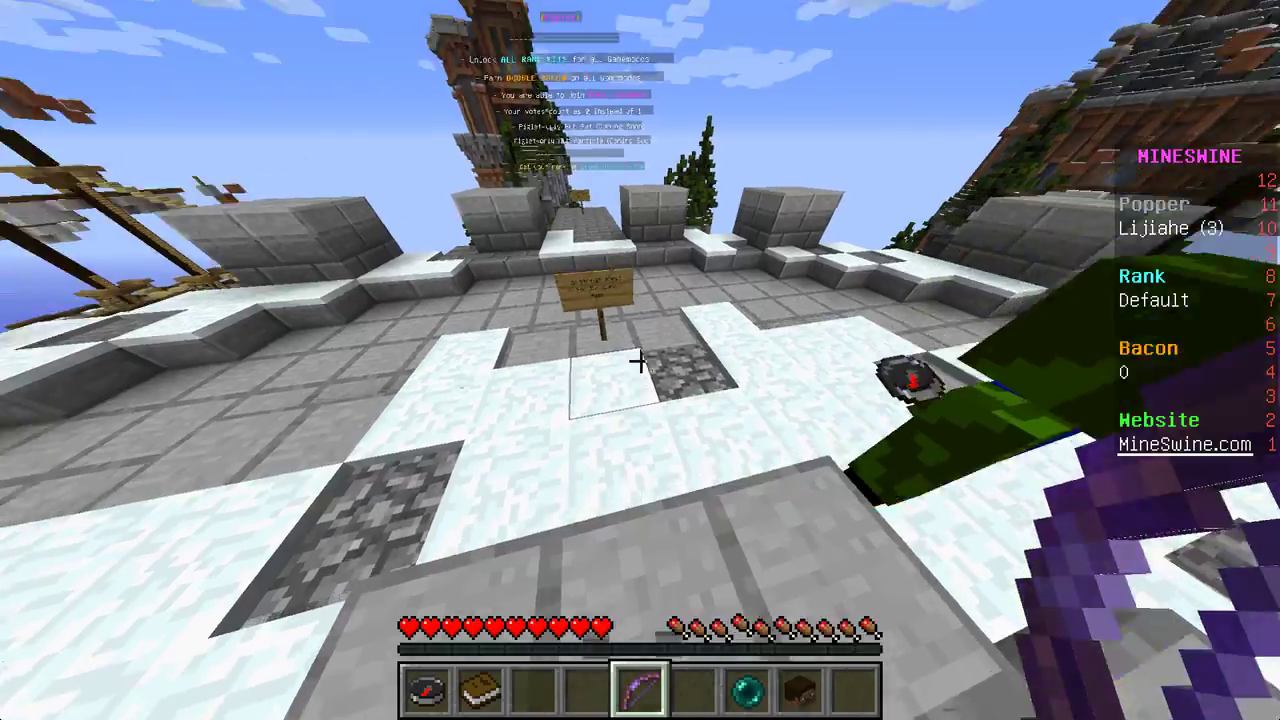
pyautogui.press('w')
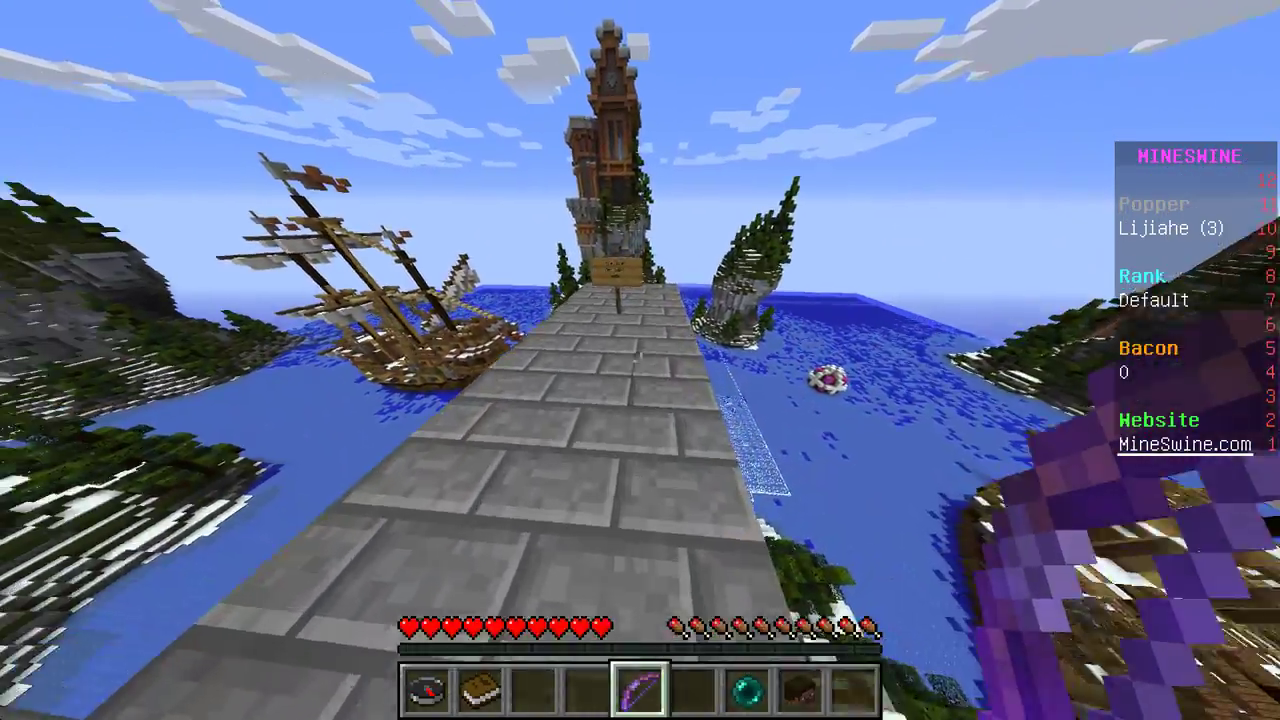
pyautogui.press('Shift_R')
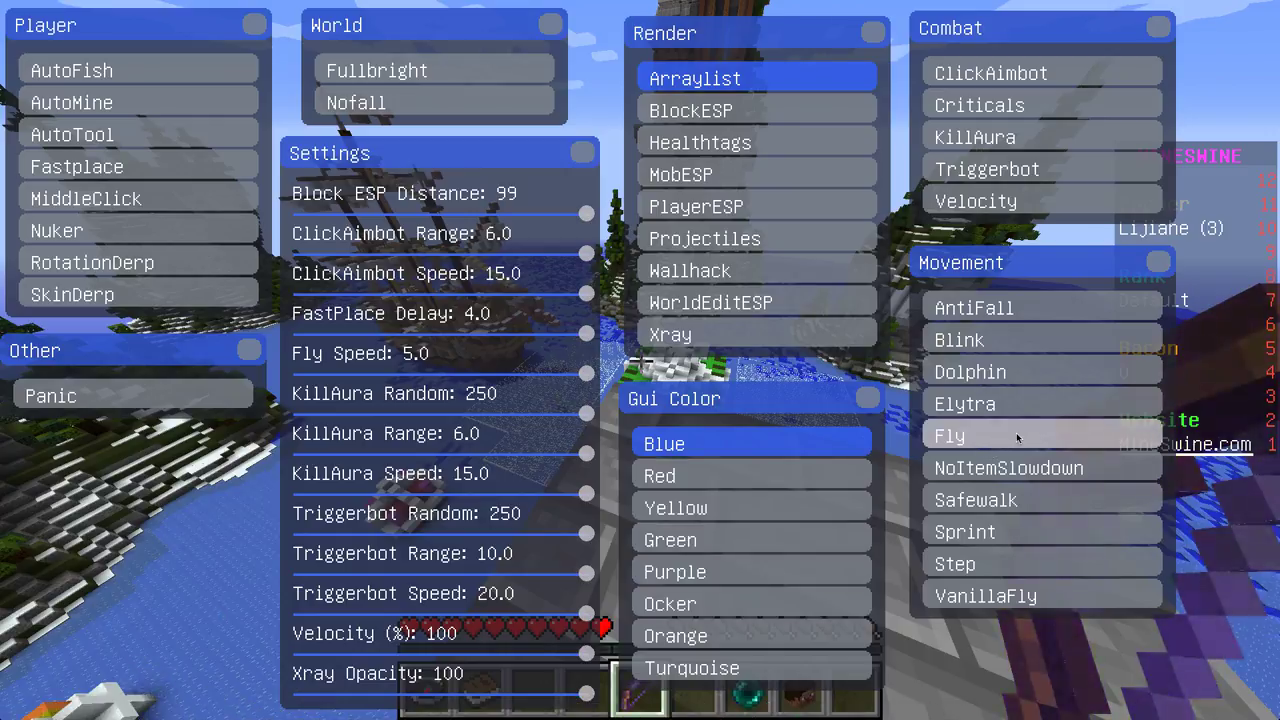
pyautogui.press('Escape')
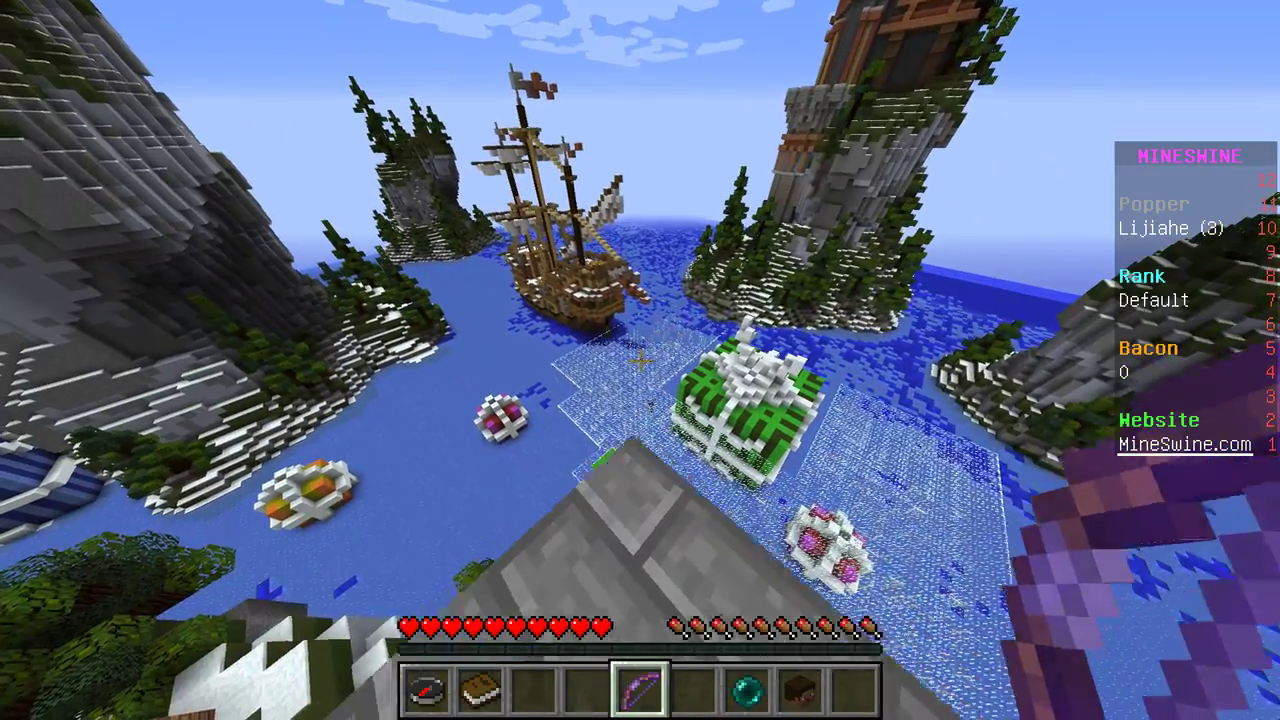
pyautogui.click(640, 360)
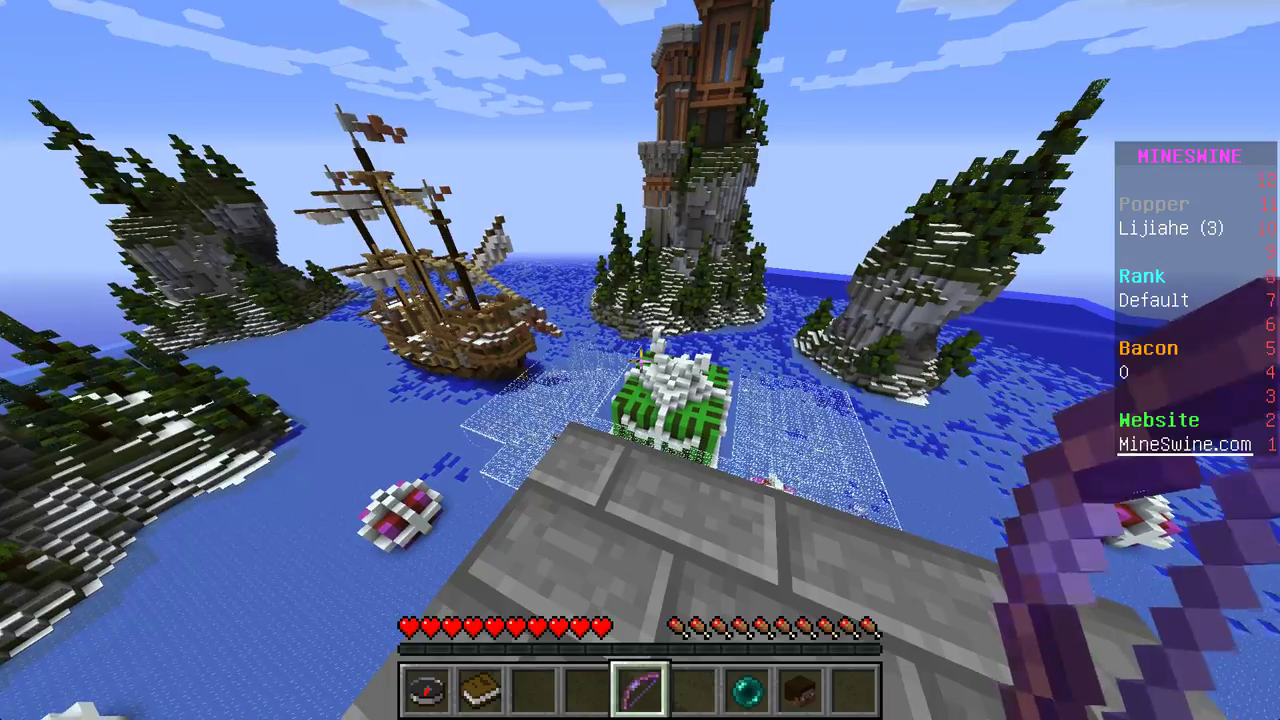
# Step: Enable the Fly hack again and fly from the stone ledge to the masts of the sailing ship
pyautogui.press('Shift_R')
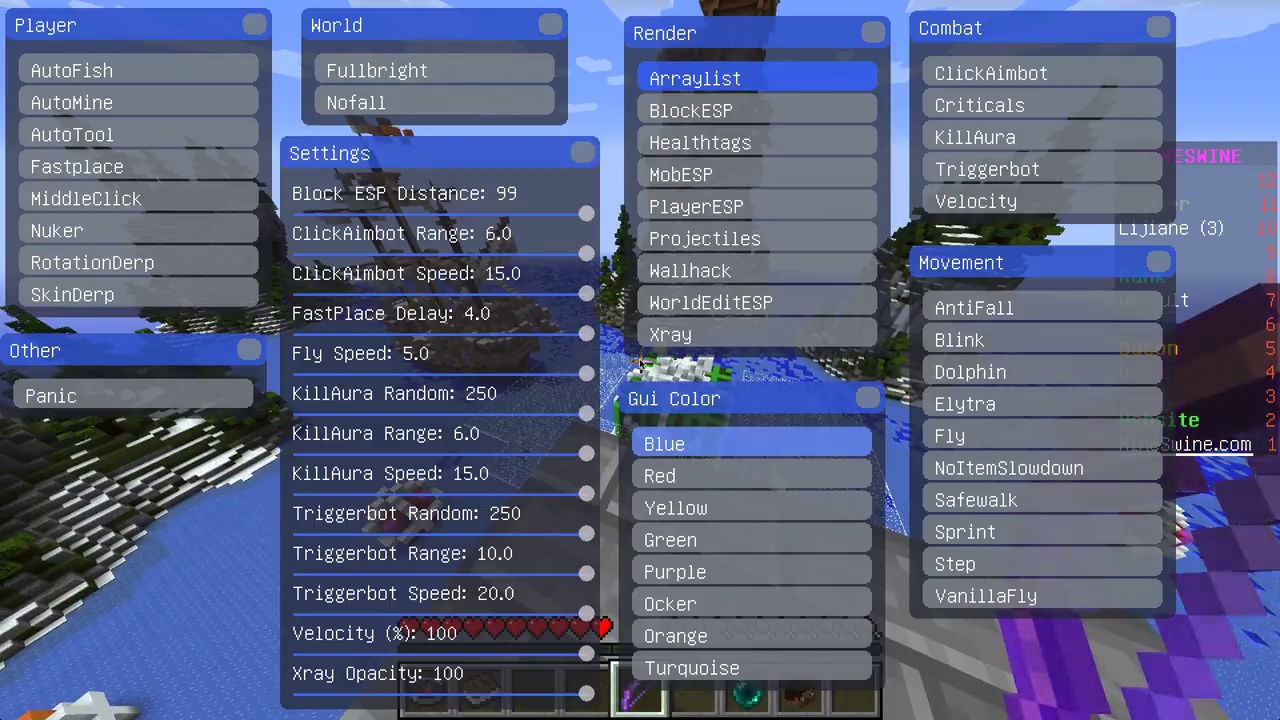
pyautogui.click(980, 433)
pyautogui.press('Escape')
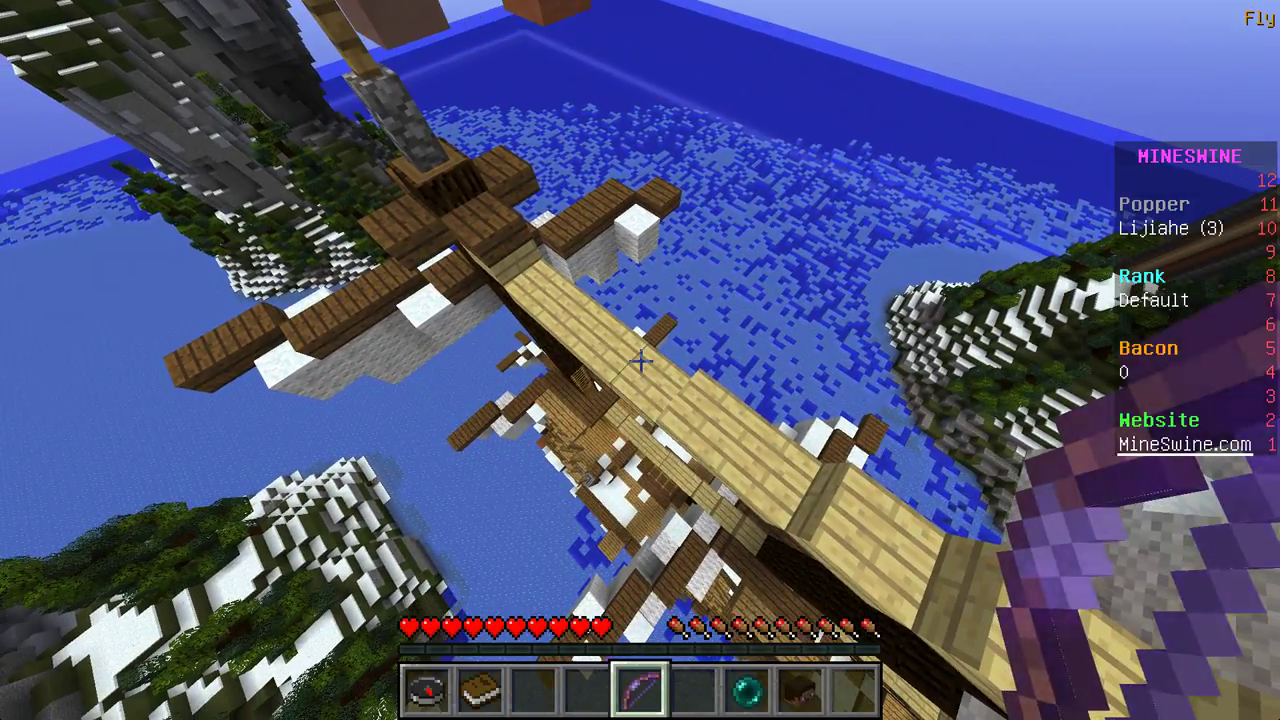
# Step: Turn off the Fly hack while above the ship's mast
pyautogui.press('Shift_R')
pyautogui.click(980, 437)
pyautogui.press('Escape')
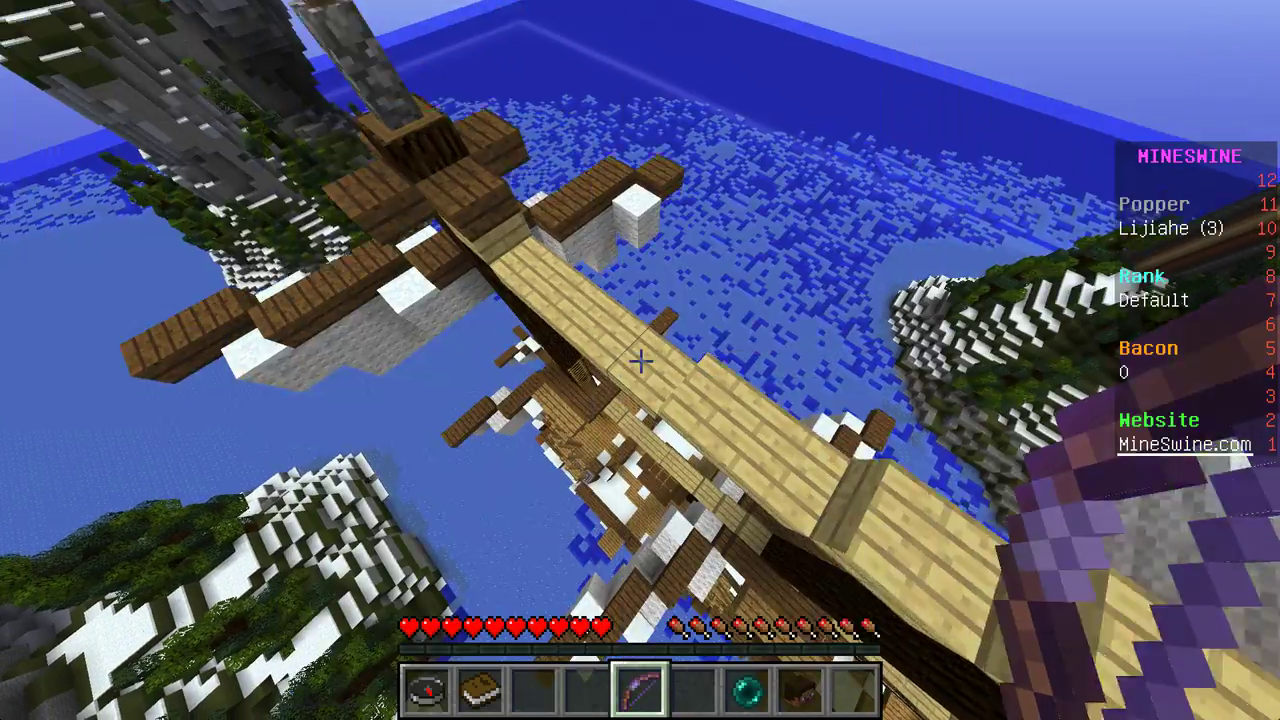